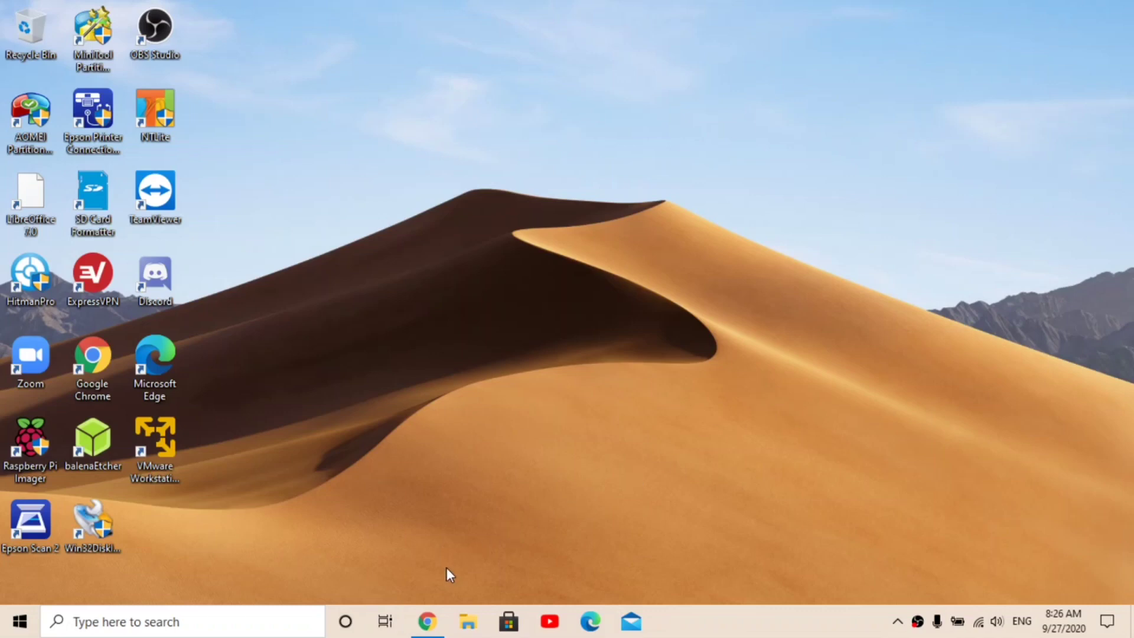
Step: Restore the Chrome window showing the VMware Workstation 15.5.6 Player download page
click(427, 621)
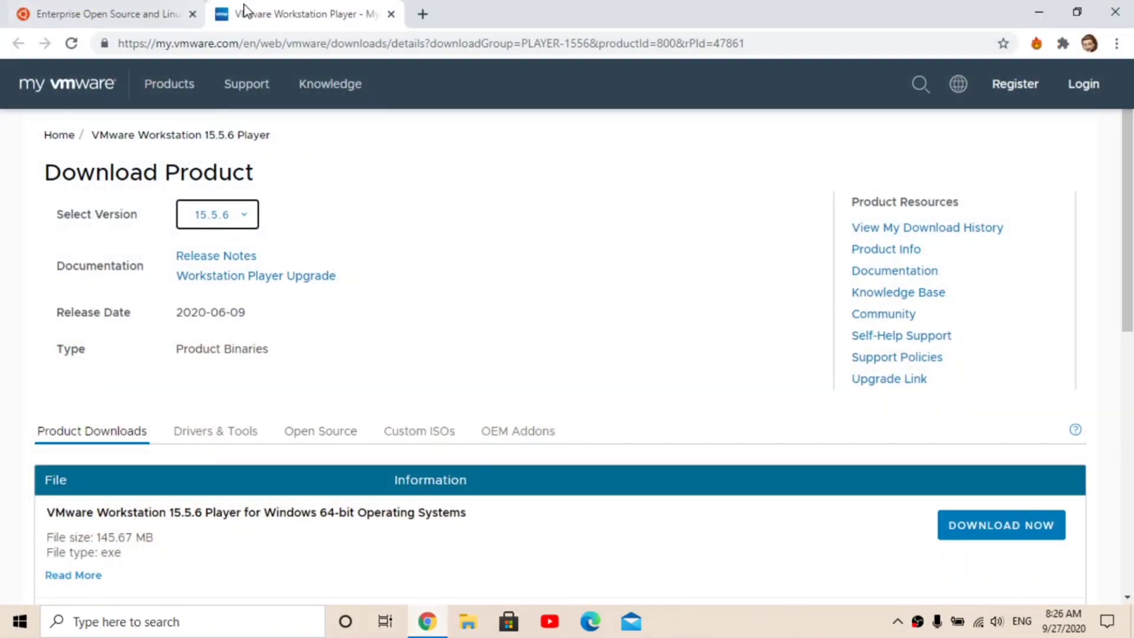
Step: Save the 64-bit Windows installer VMware-player-15.5.6-16341506.exe to the Downloads folder
mouse_move(331, 84)
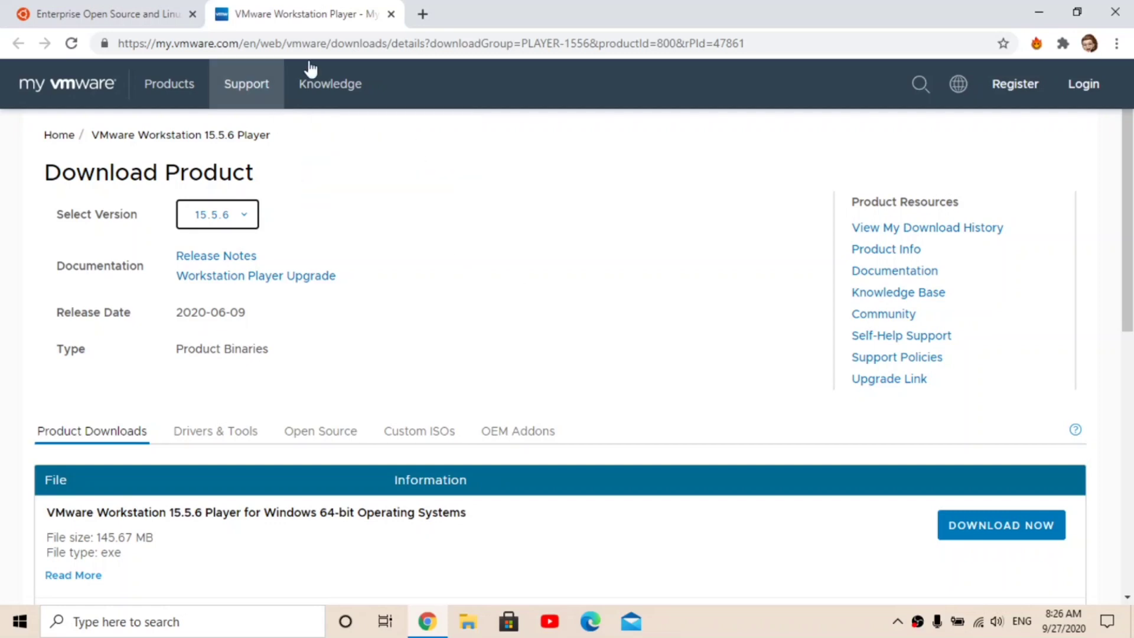
click(958, 529)
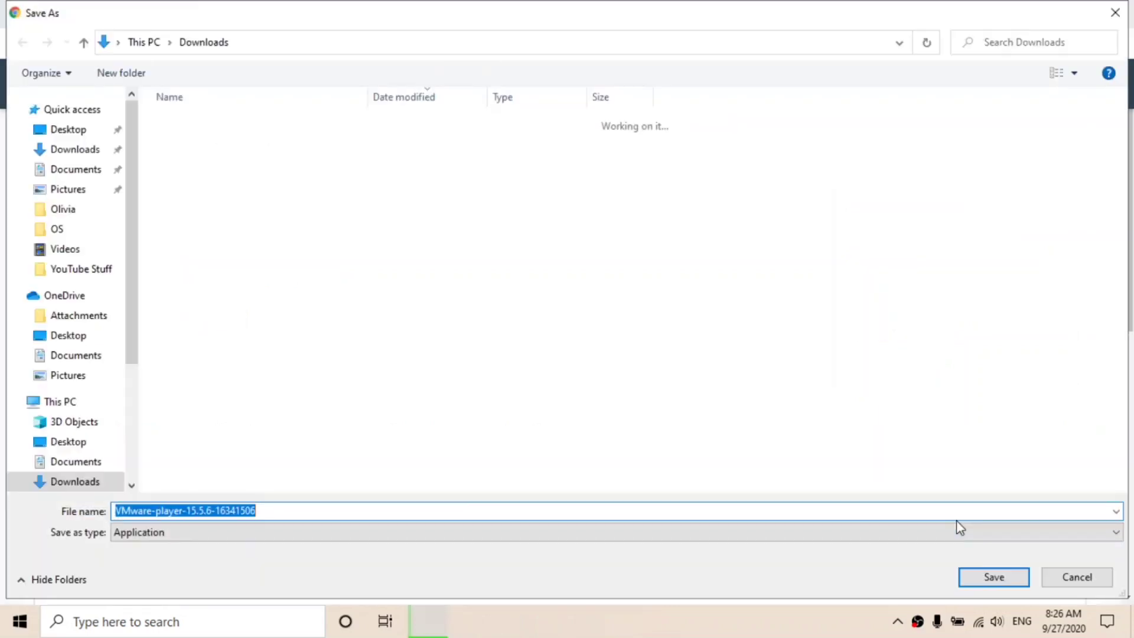
click(994, 577)
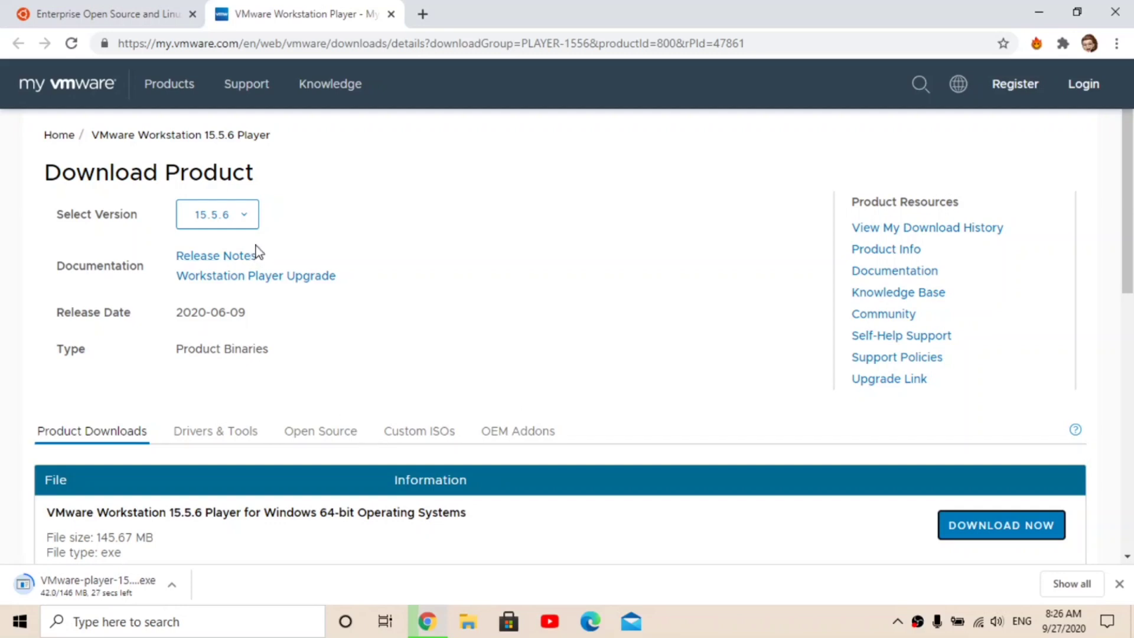
mouse_move(246, 83)
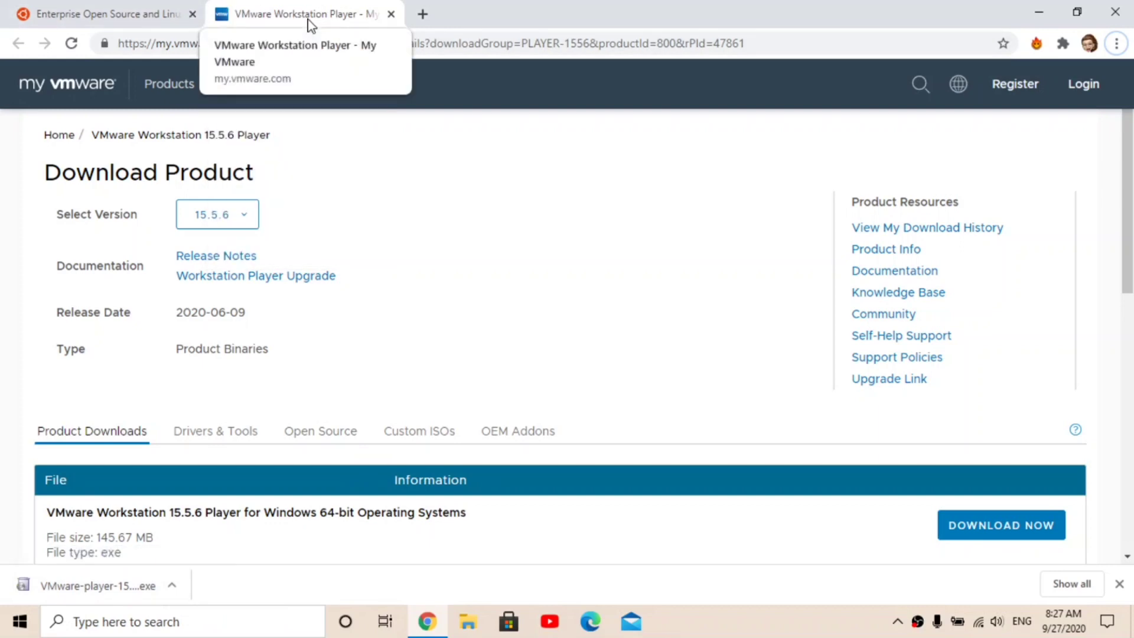
Step: Save the Ubuntu Desktop 20.04 LTS ISO from ubuntu.com and check it in Chrome's Downloads list
click(142, 9)
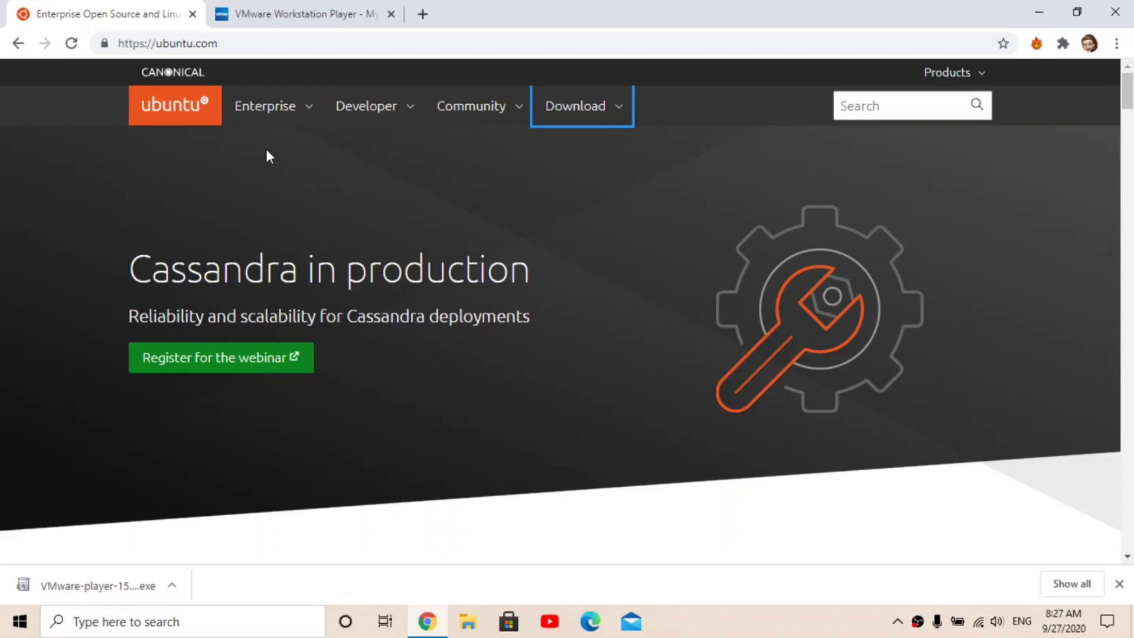
click(552, 113)
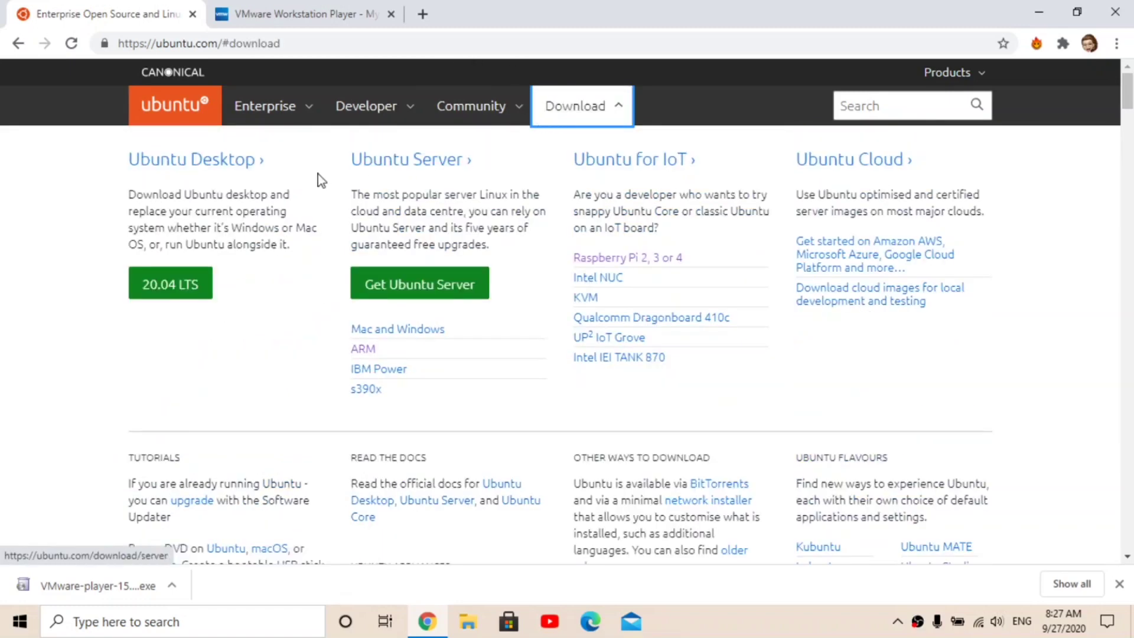
click(186, 299)
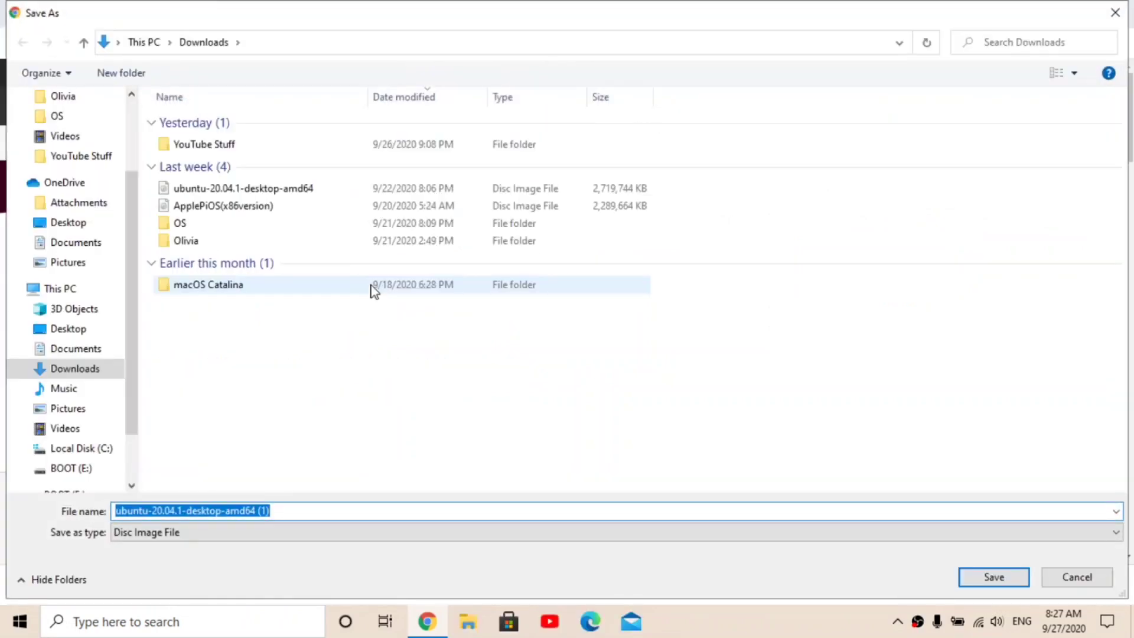
click(986, 583)
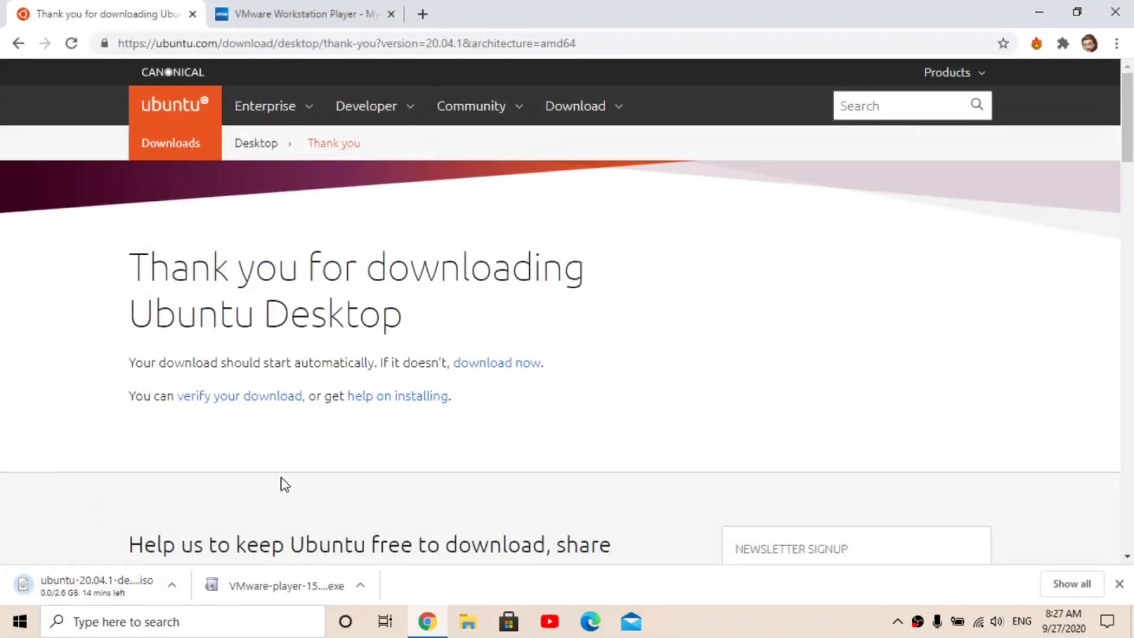
click(1116, 43)
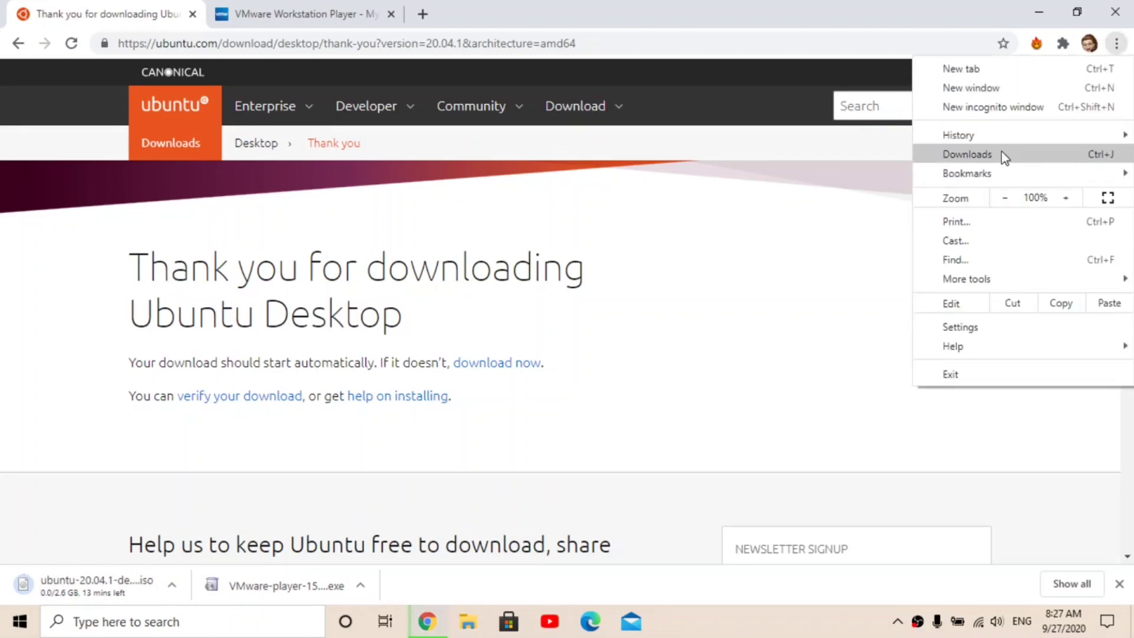
click(1000, 153)
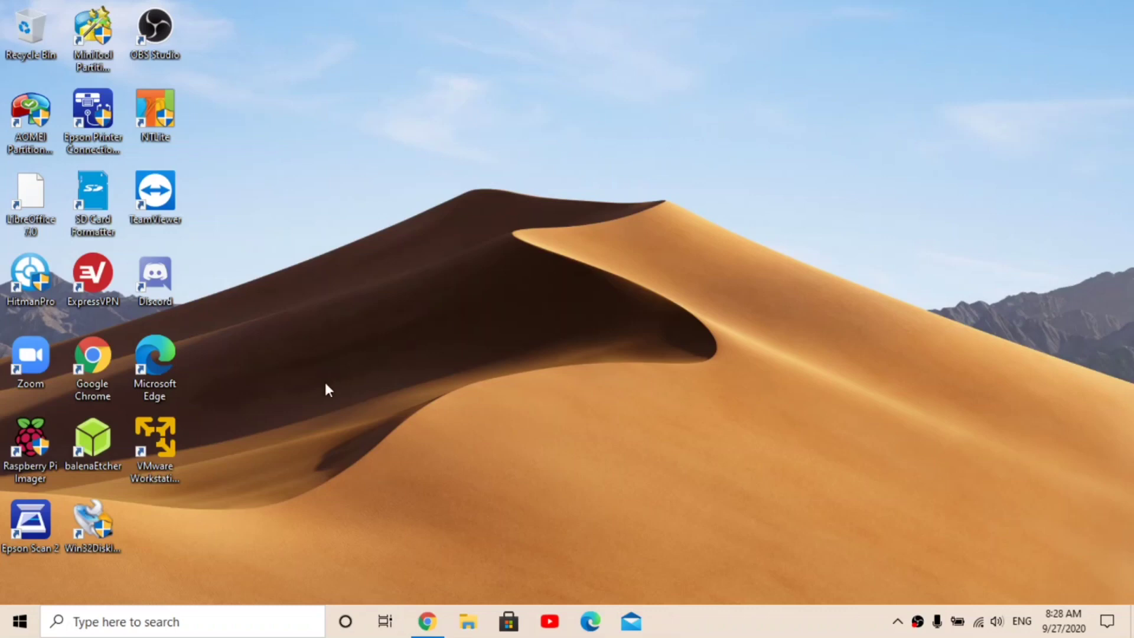
Step: Launch VMware Player and start a new VM from the ubuntu-20.04.1-desktop-amd64 ISO image
click(135, 469)
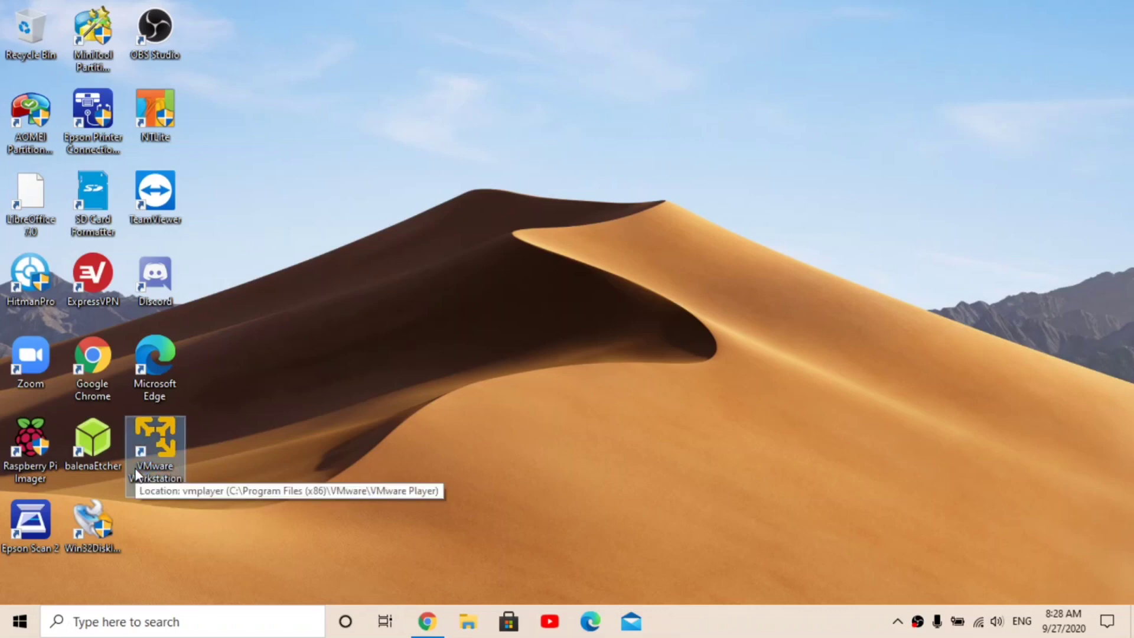
double_click(135, 468)
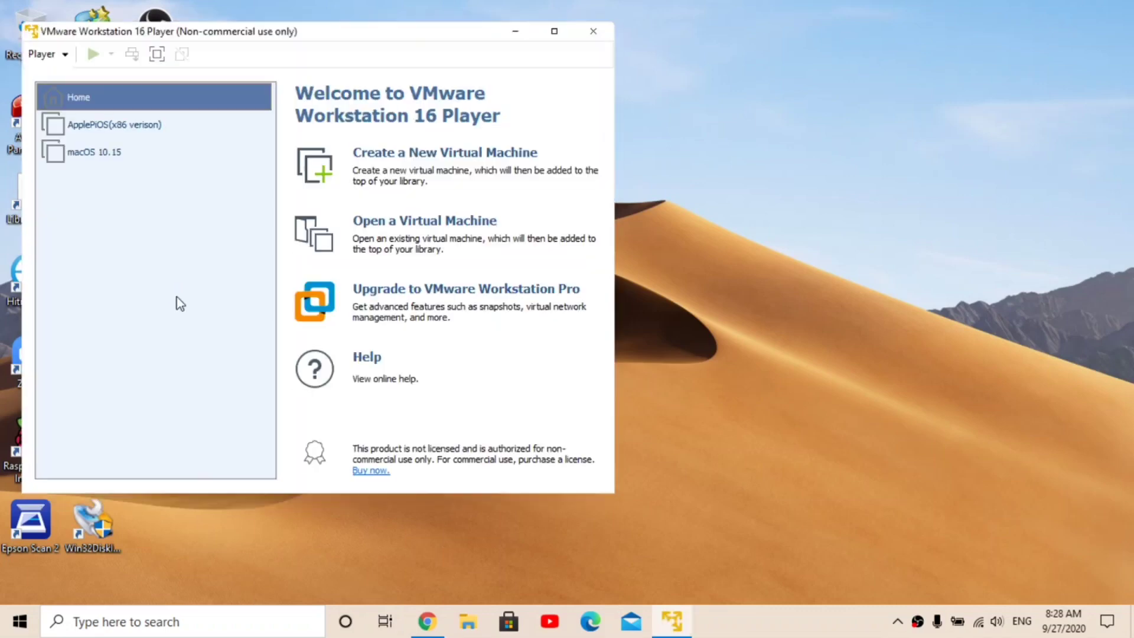
click(416, 158)
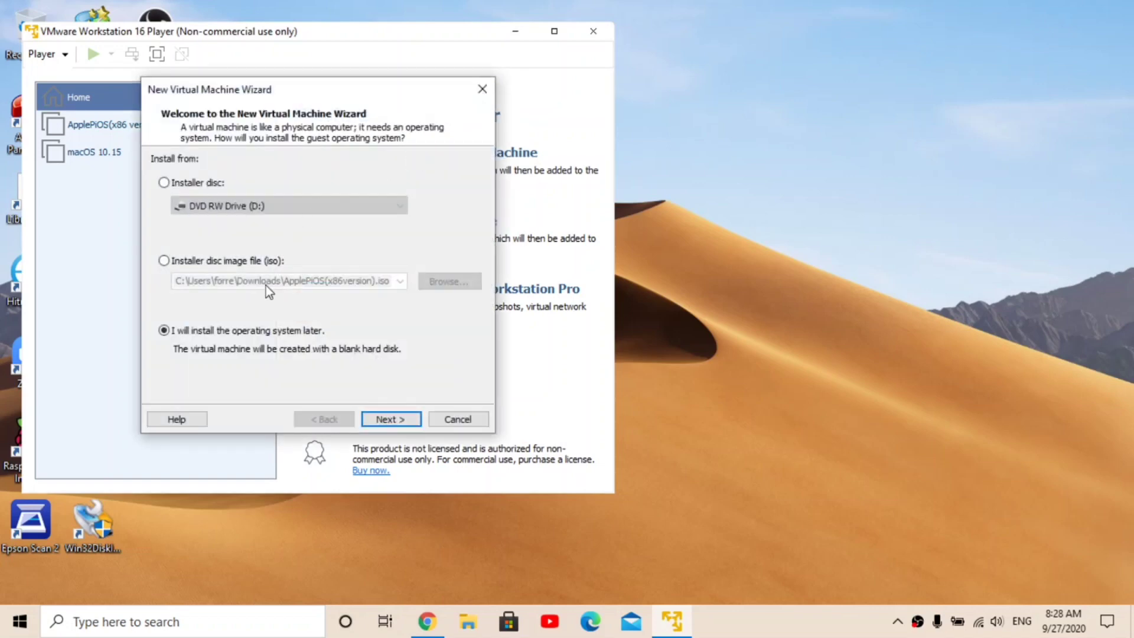
click(227, 259)
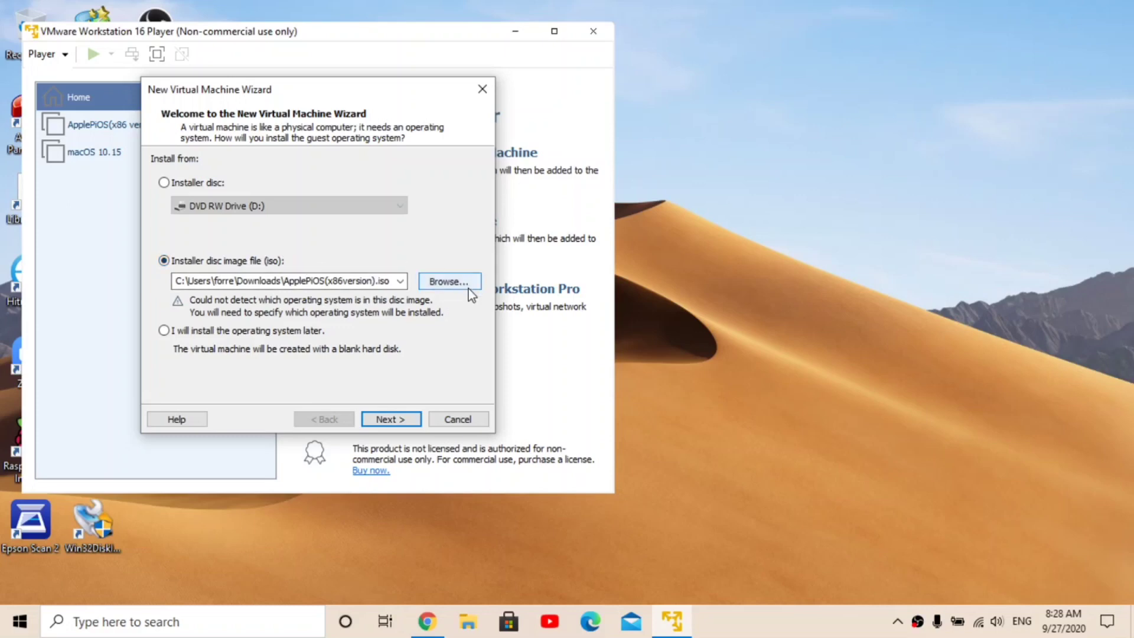
click(468, 288)
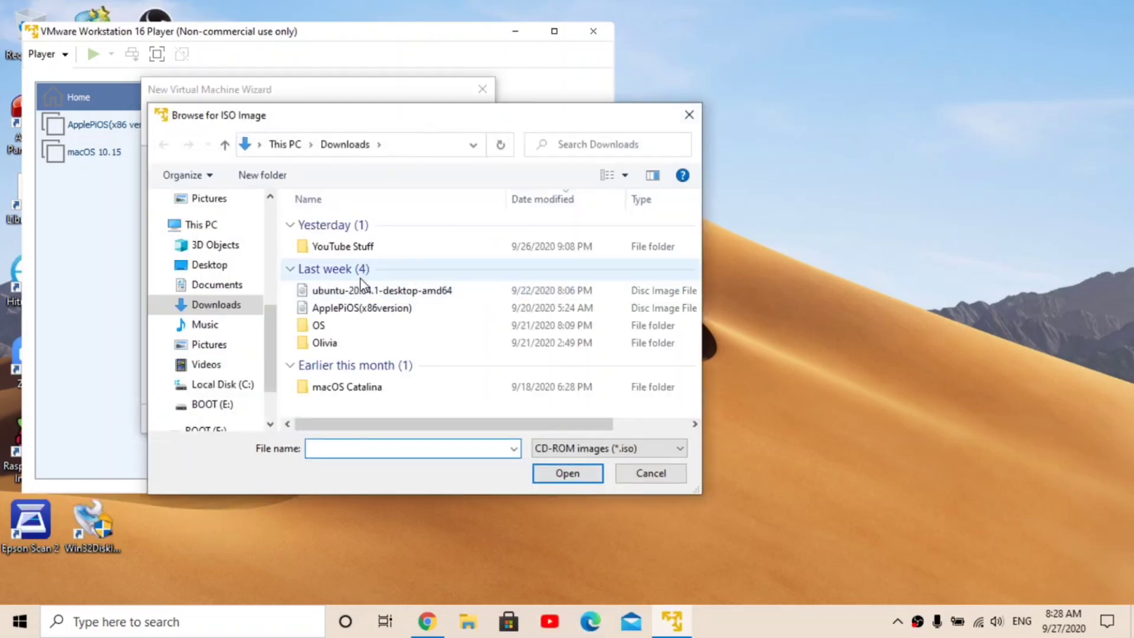
click(344, 291)
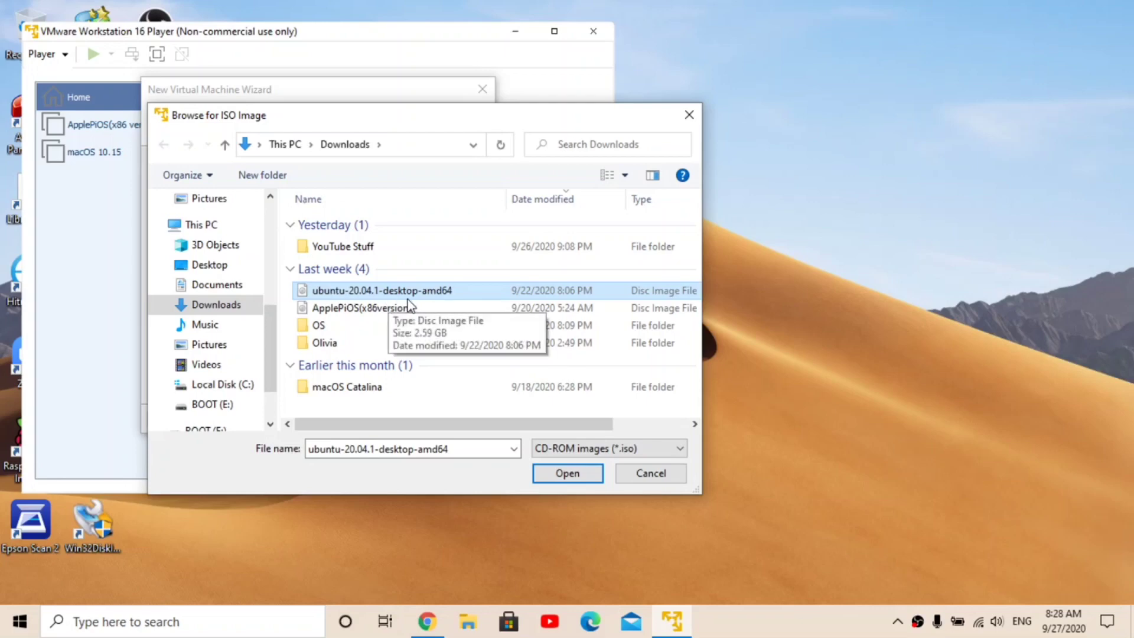
click(555, 474)
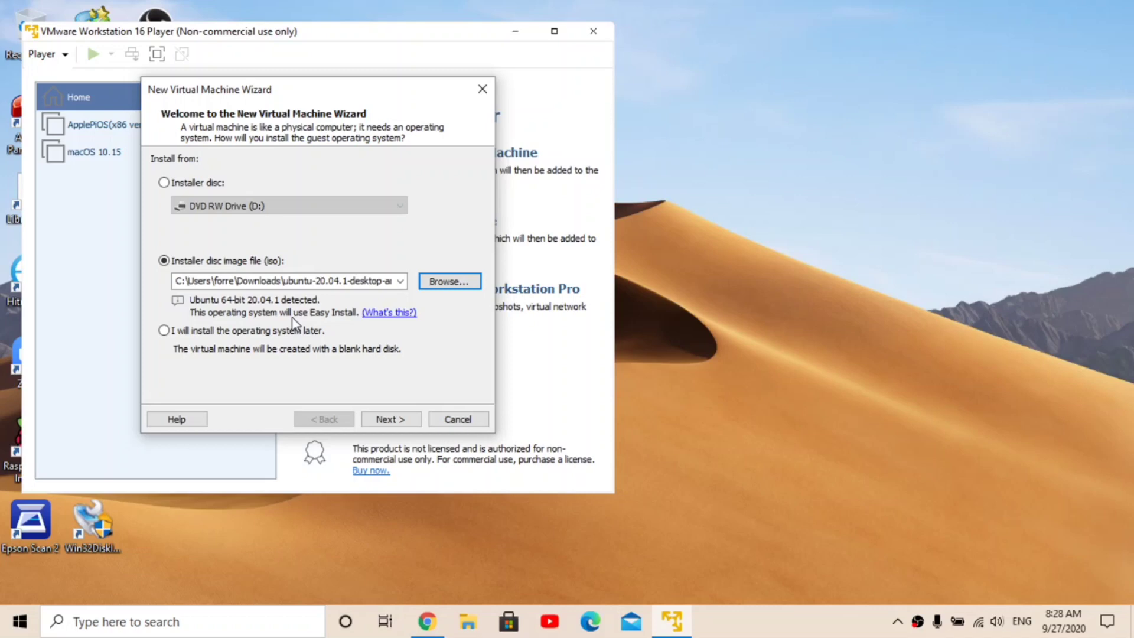
click(393, 420)
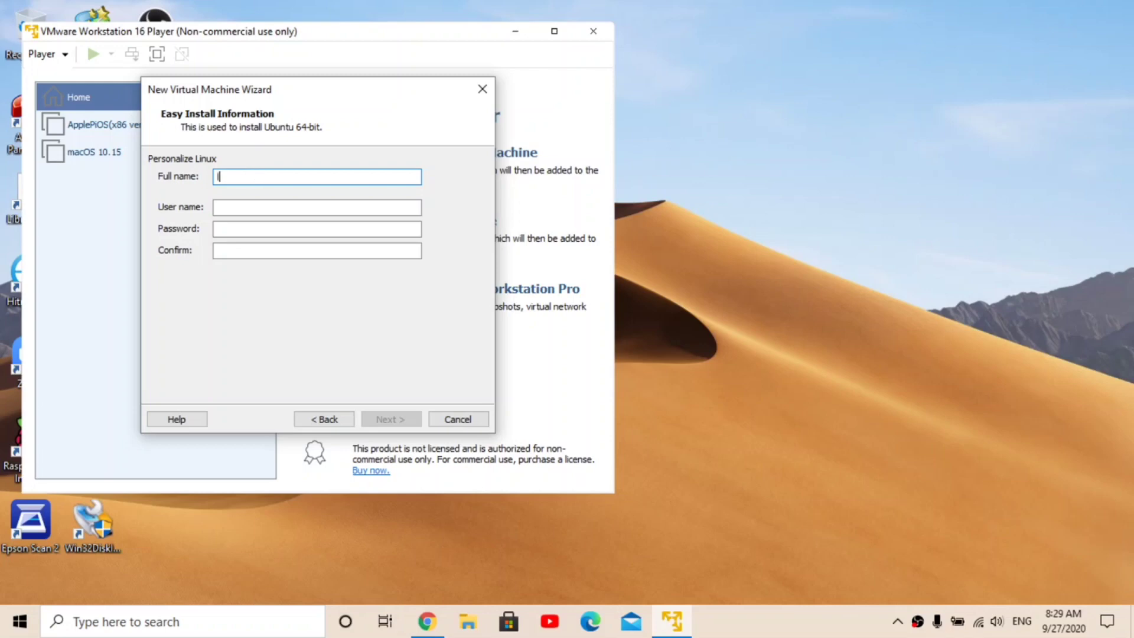
Step: Enter the Linux account's full name, user name and password, confirming the password
click(240, 208)
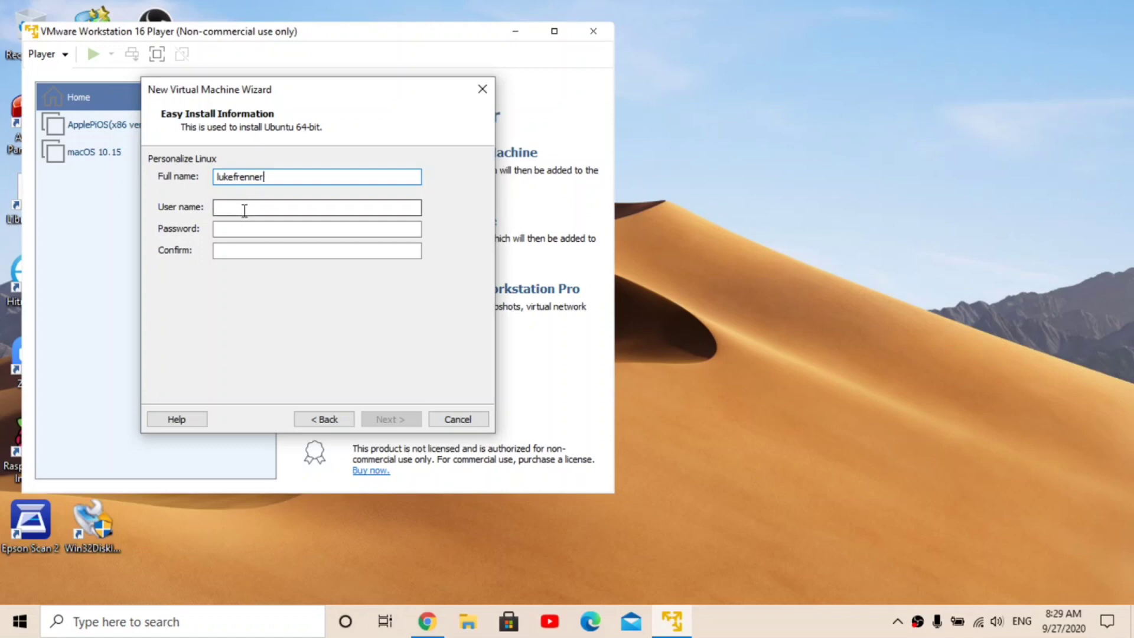
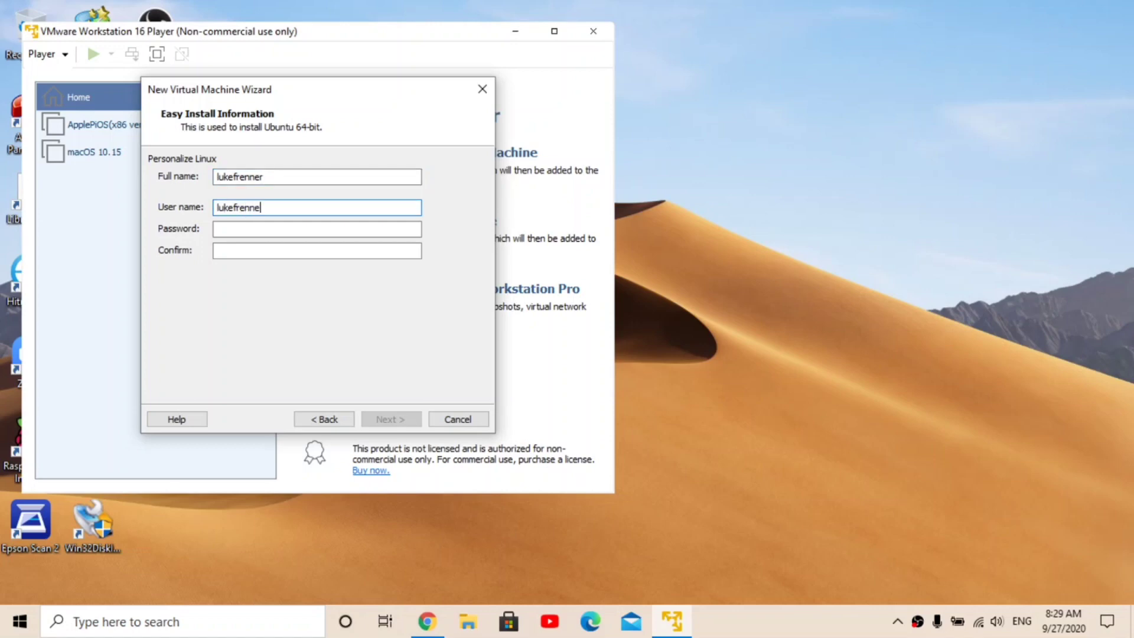
click(238, 227)
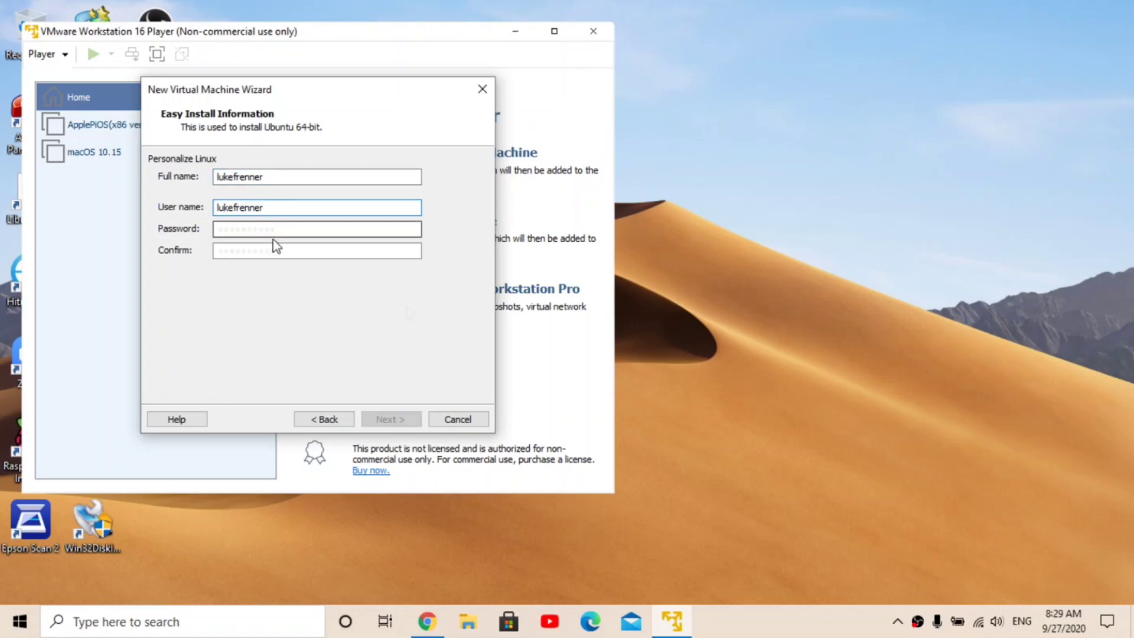
click(274, 245)
click(402, 418)
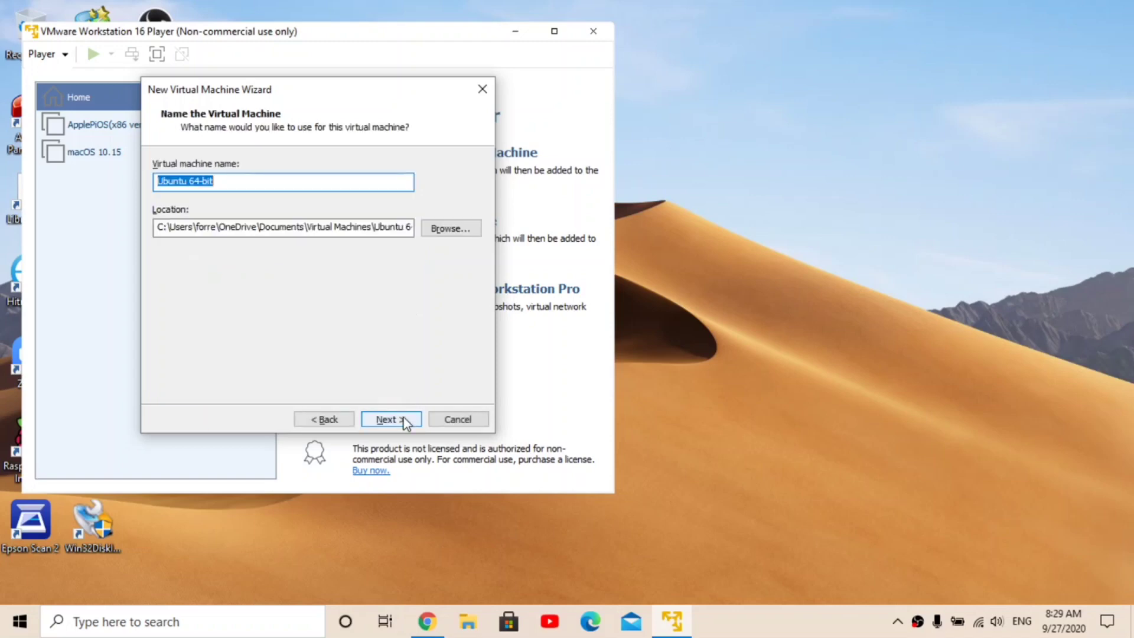
Step: Shorten the virtual machine name to Ubuntu by removing '64-bit'
click(311, 185)
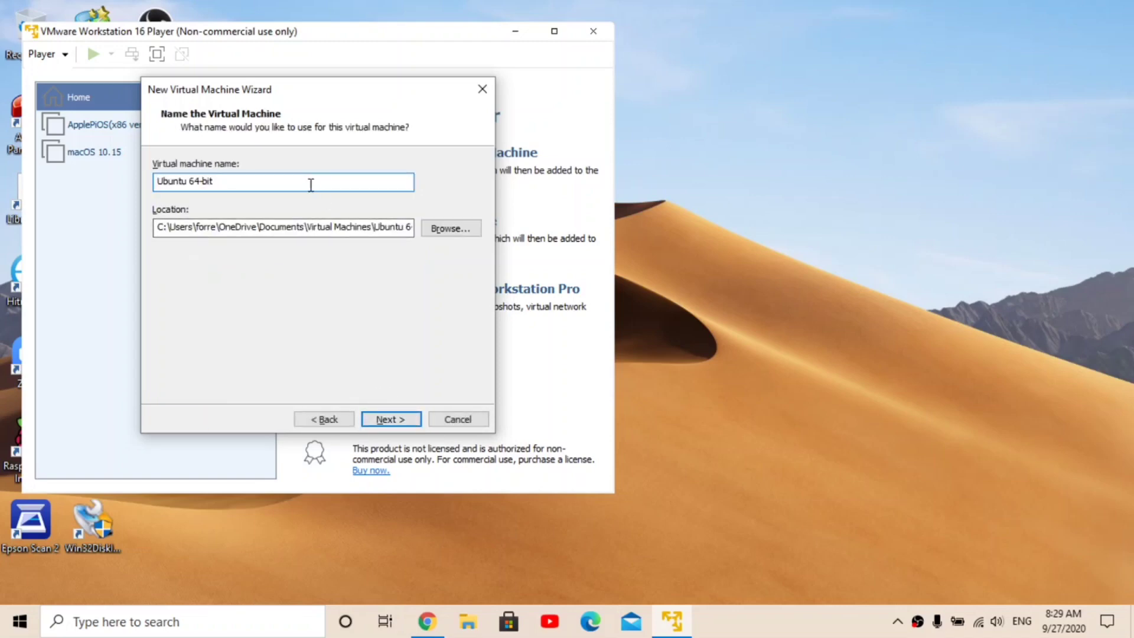
key(BackSpace)
key(BackSpace)
key(BackSpace)
key(BackSpace)
key(BackSpace)
key(BackSpace)
click(389, 420)
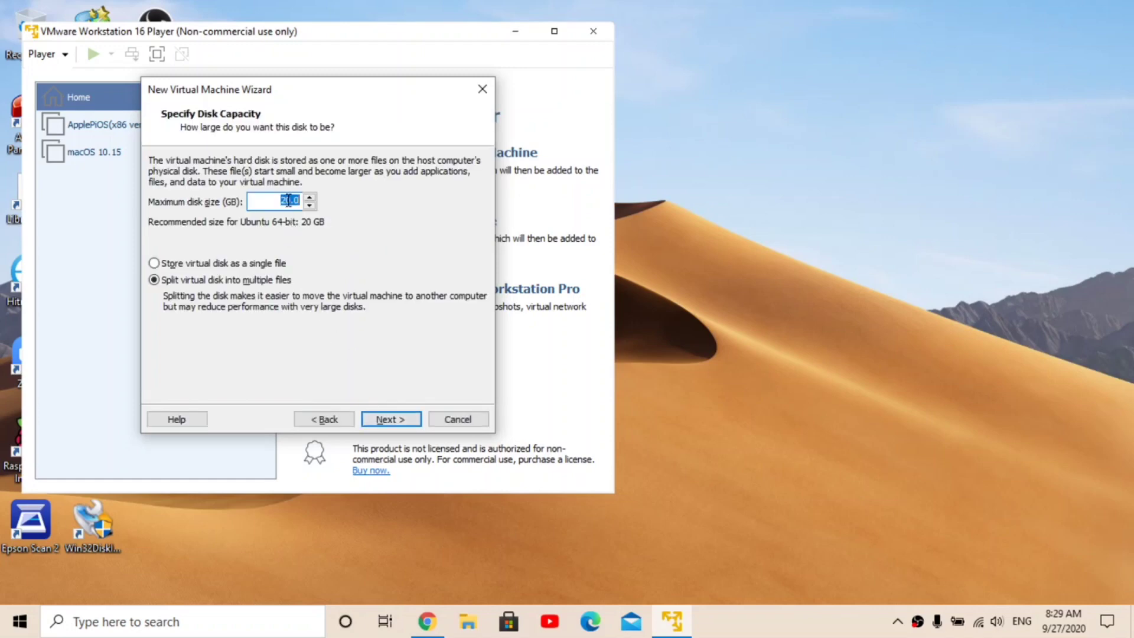
Step: Set the maximum disk size to 60 GB and continue to the summary
click(288, 201)
key(BackSpace)
text(6)
click(394, 421)
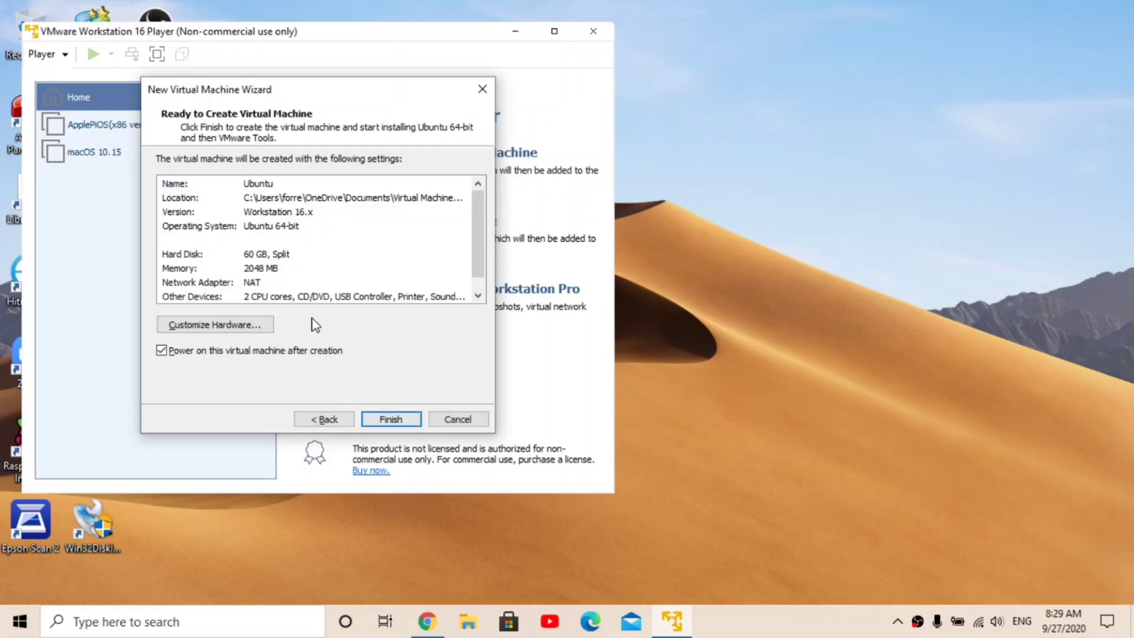
Step: In Customize Hardware, set the VM's memory to 4 GB and check the processor cores
click(248, 326)
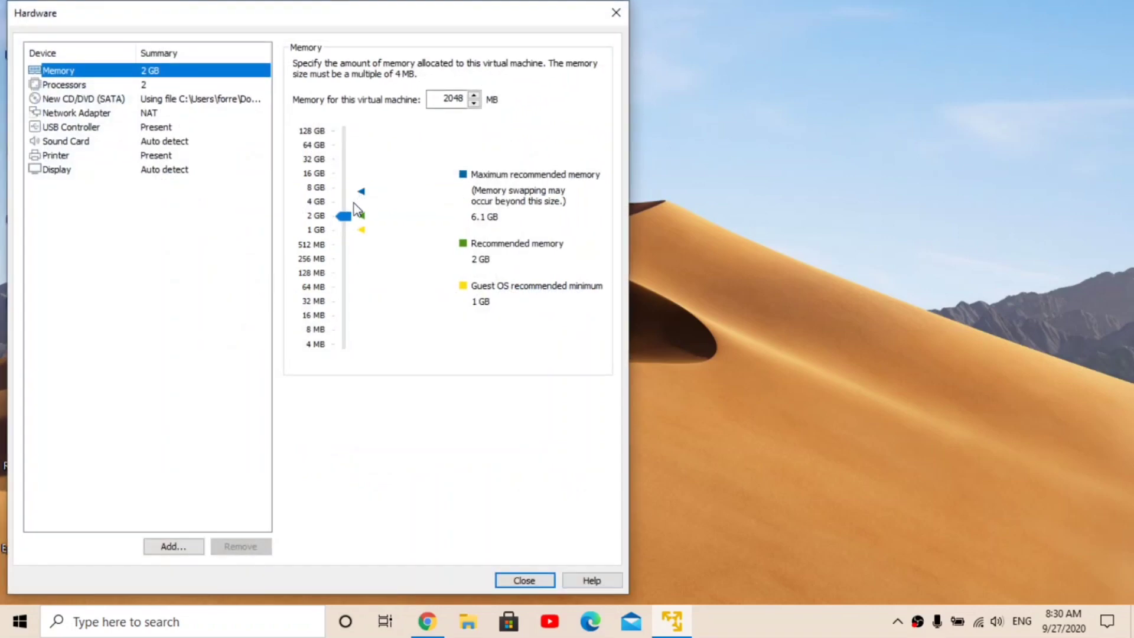
click(324, 204)
click(437, 102)
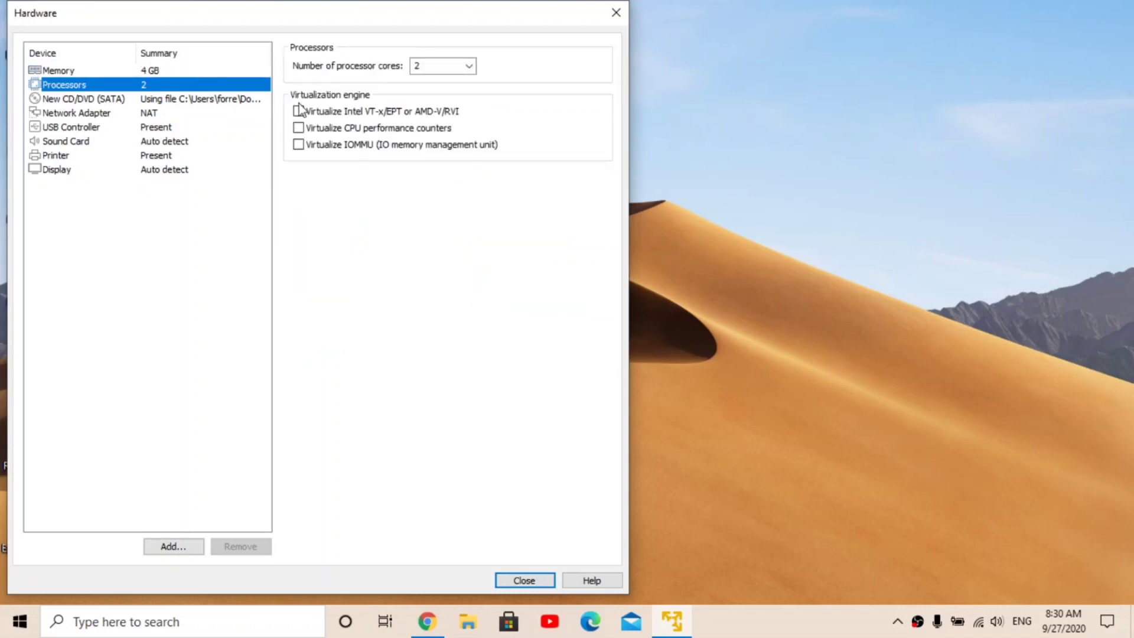
click(419, 67)
Step: Enable 'Show all USB input devices' under the USB Controller settings
click(201, 99)
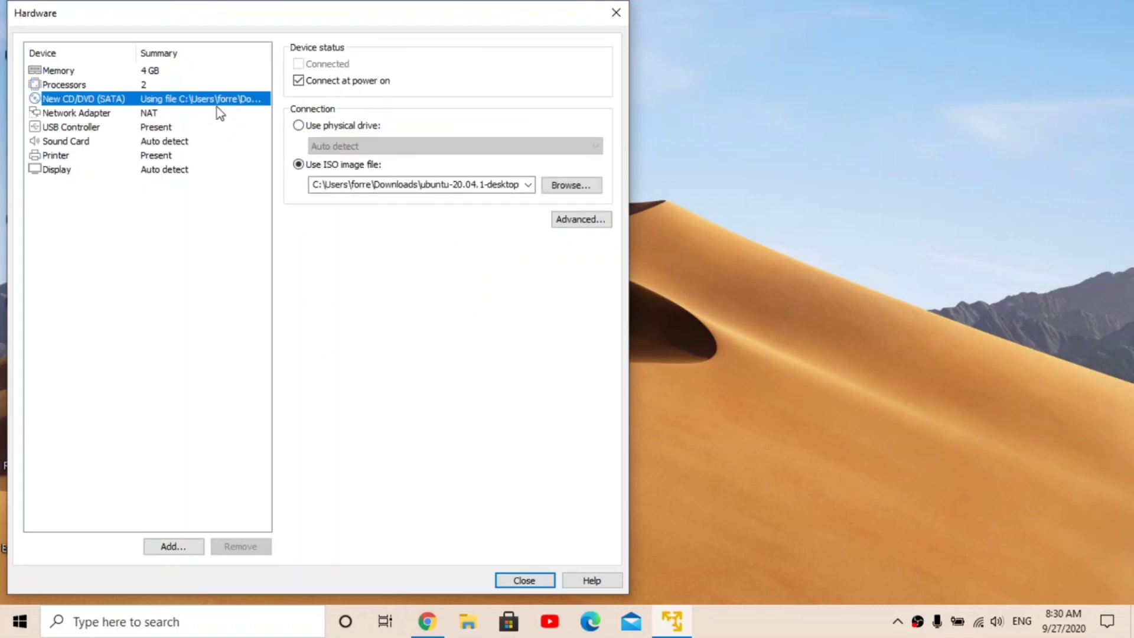
click(202, 116)
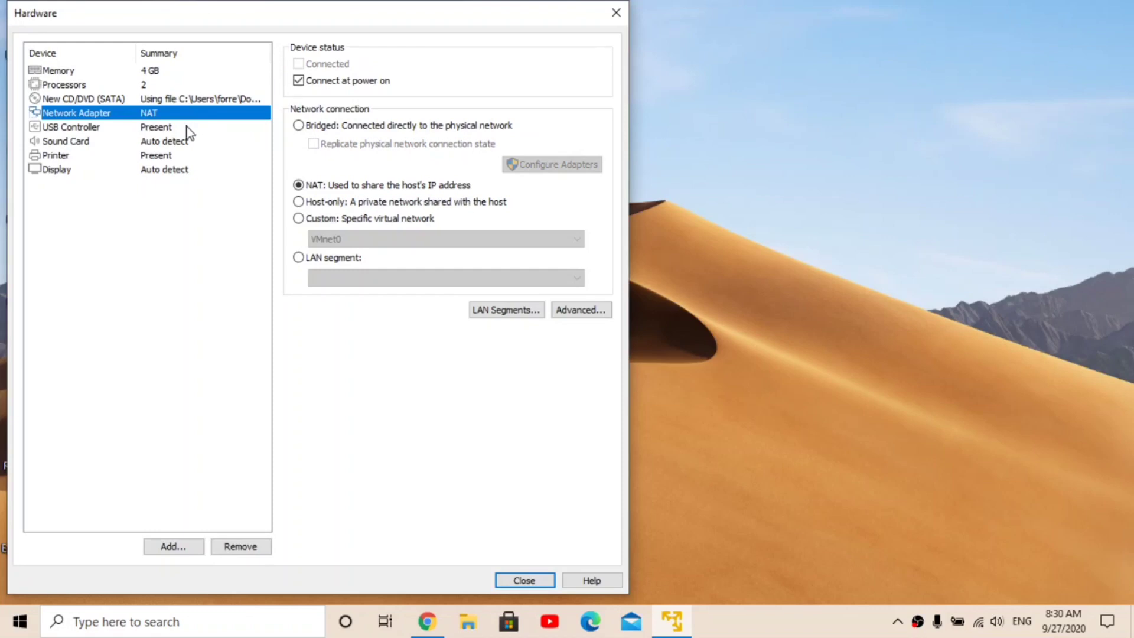
click(186, 129)
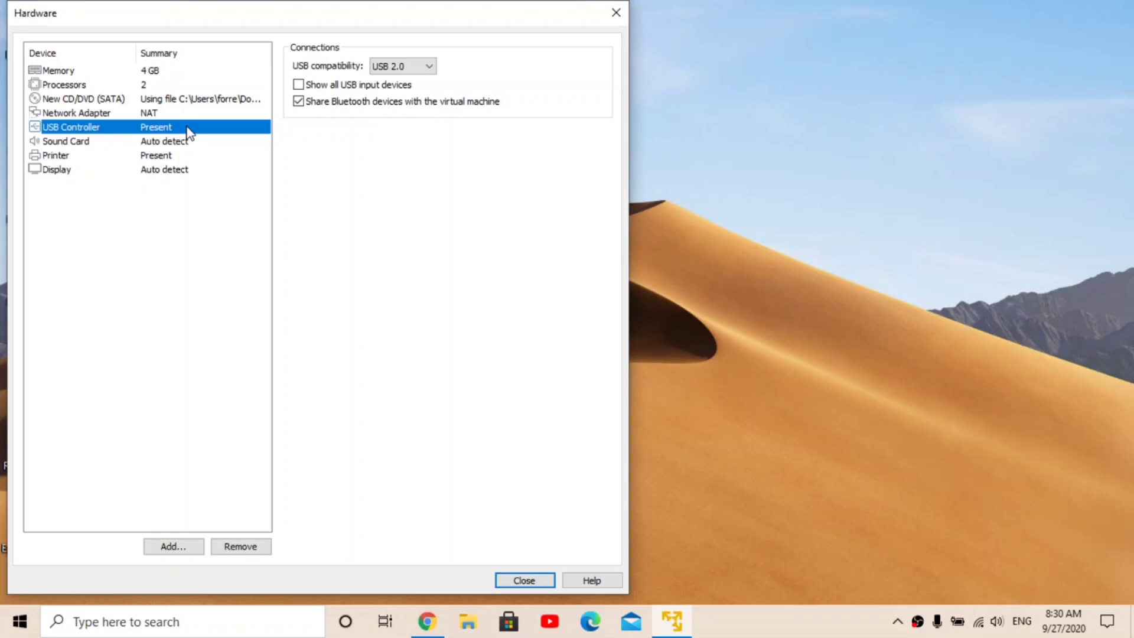
click(308, 88)
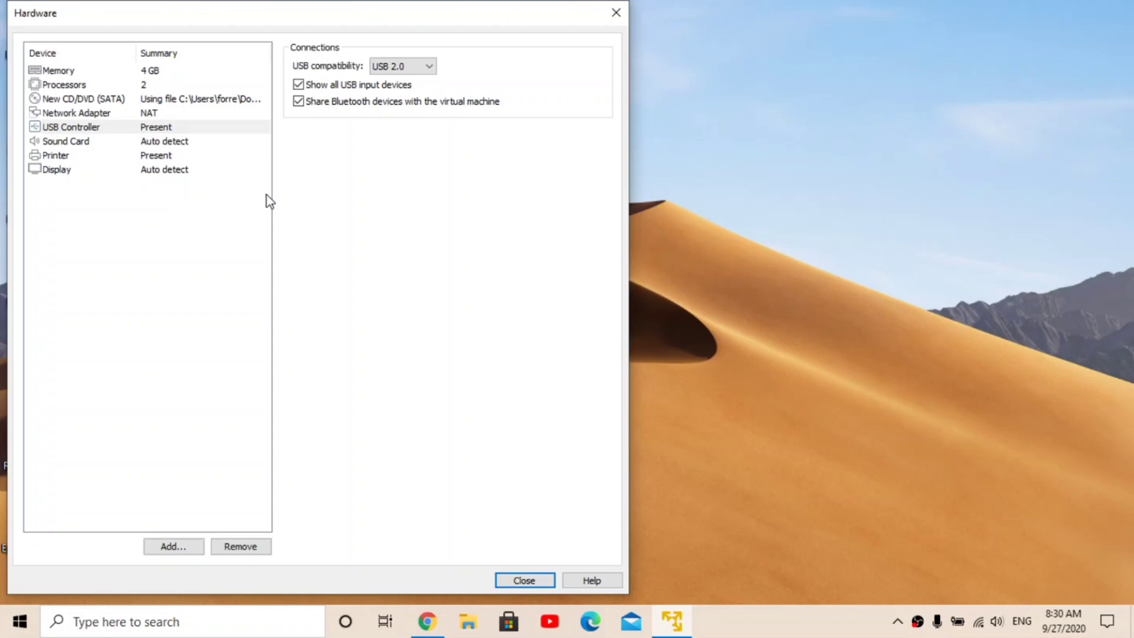
Step: Review sound, printer and display settings, then finish creating the Ubuntu VM
click(159, 145)
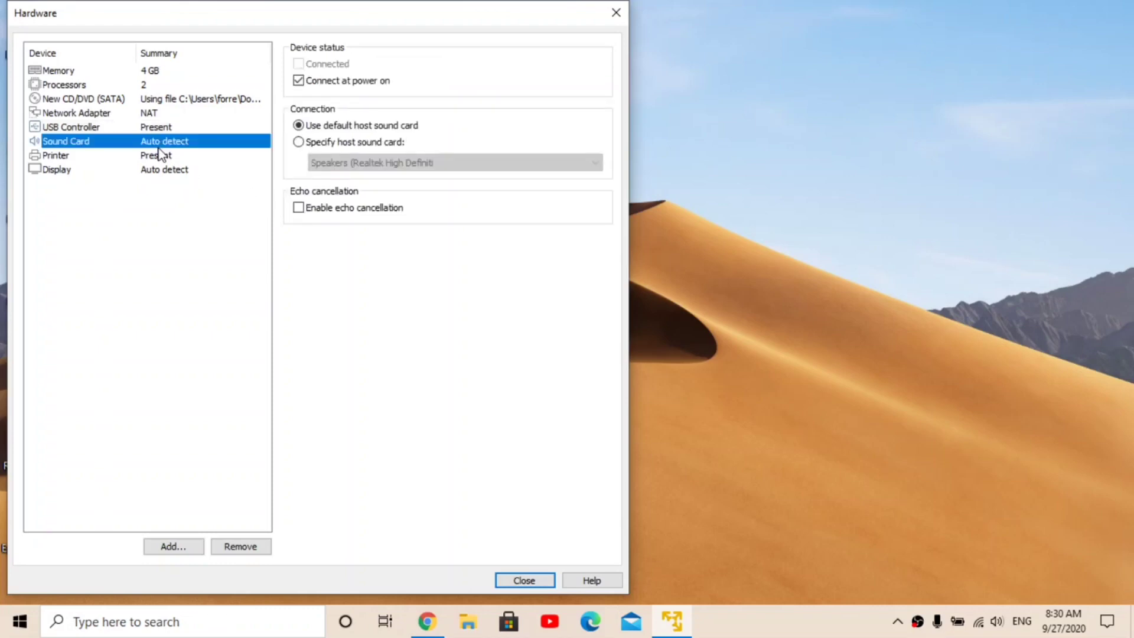
click(161, 155)
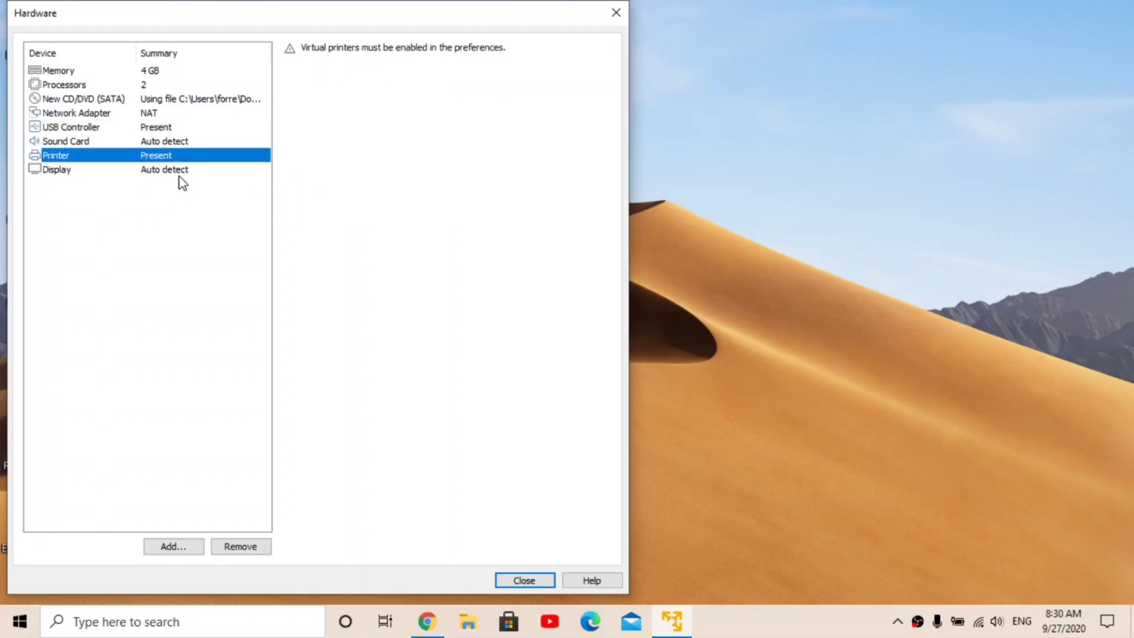
click(179, 176)
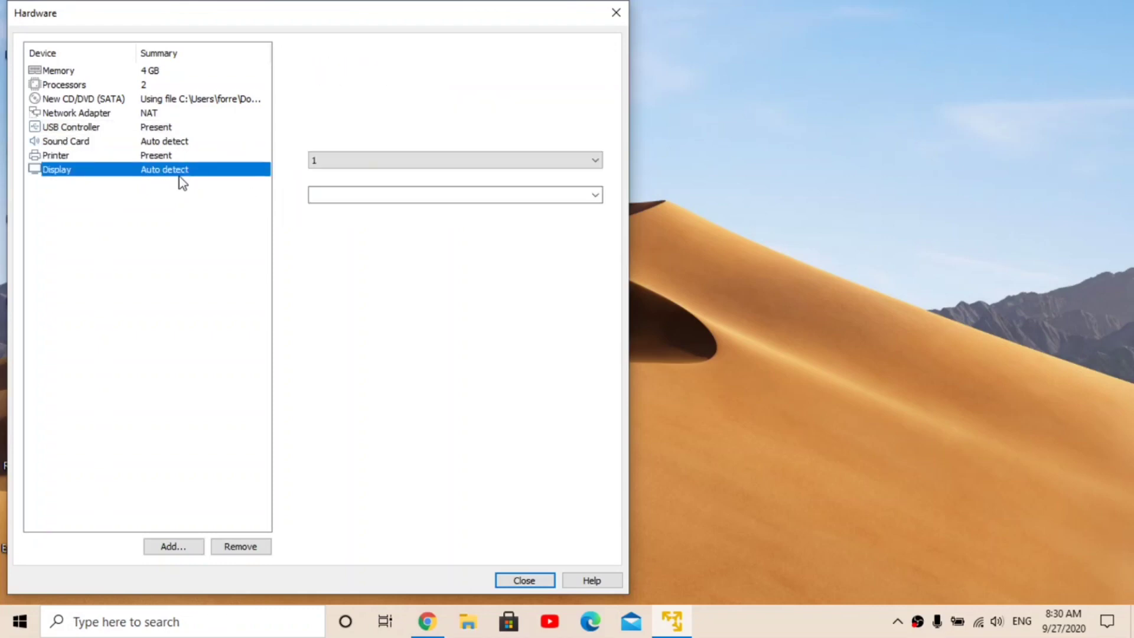
click(523, 581)
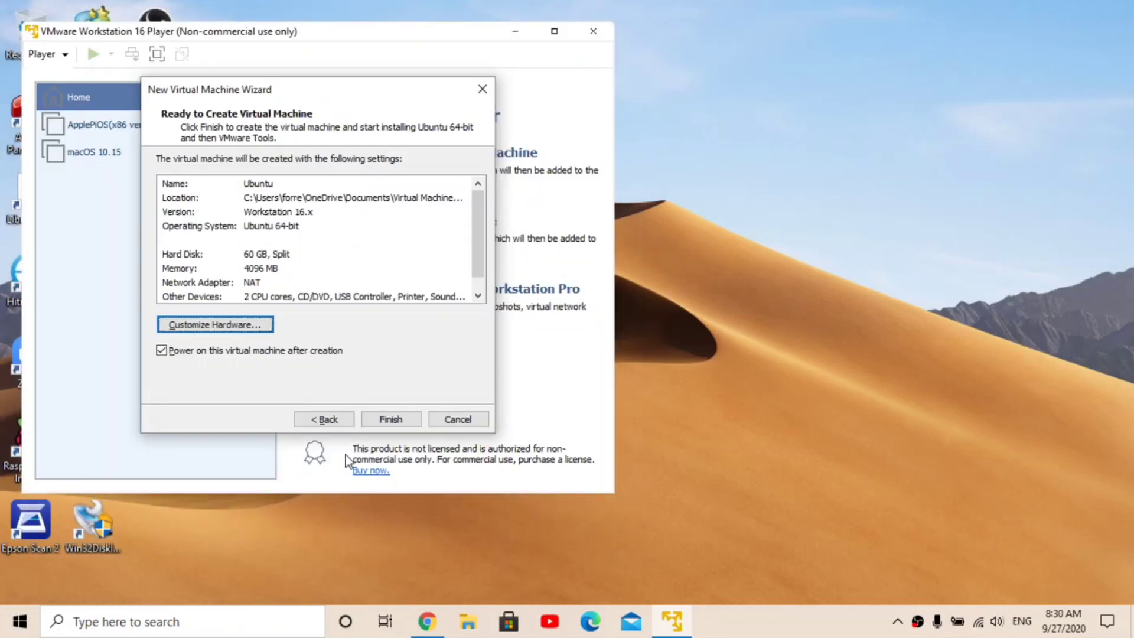
click(404, 423)
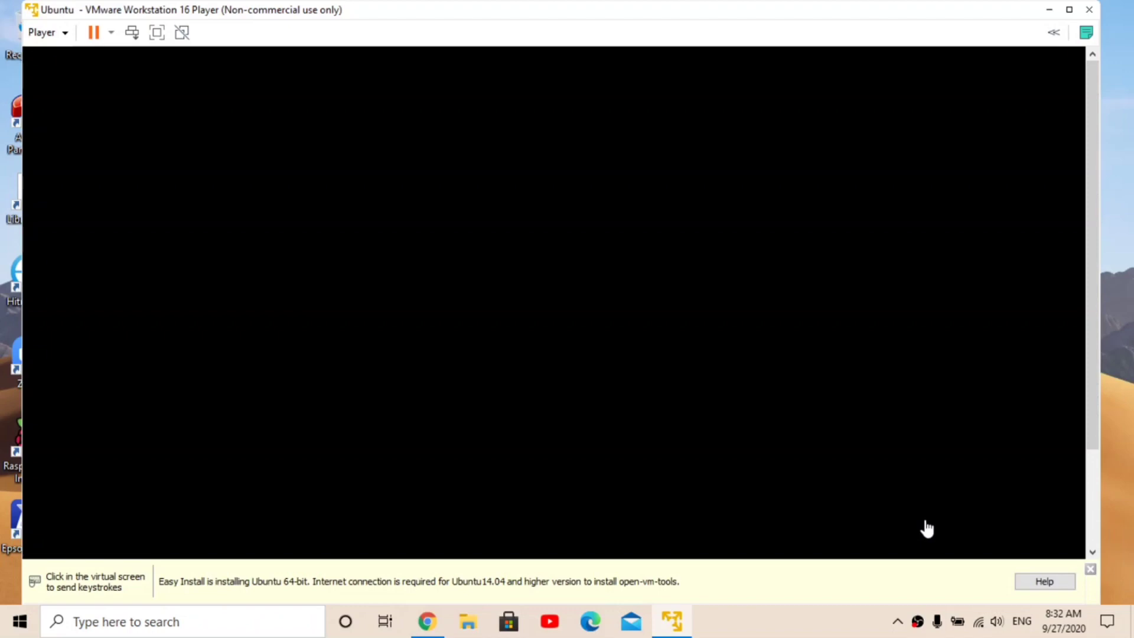
Step: Dismiss the yellow Easy Install notice once Ubuntu reaches its desktop wallpaper
click(926, 528)
click(1087, 571)
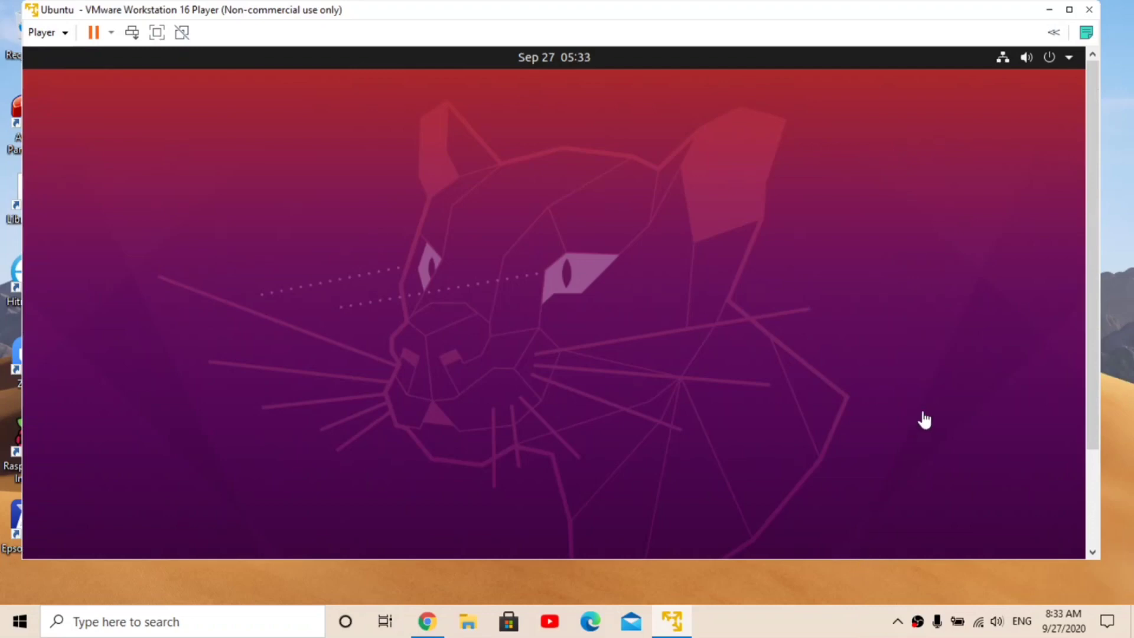
Step: Scroll the VM view and wait for Ubuntu to finish installing and reboot to its login screen
drag(1092, 378, 1096, 471)
click(962, 498)
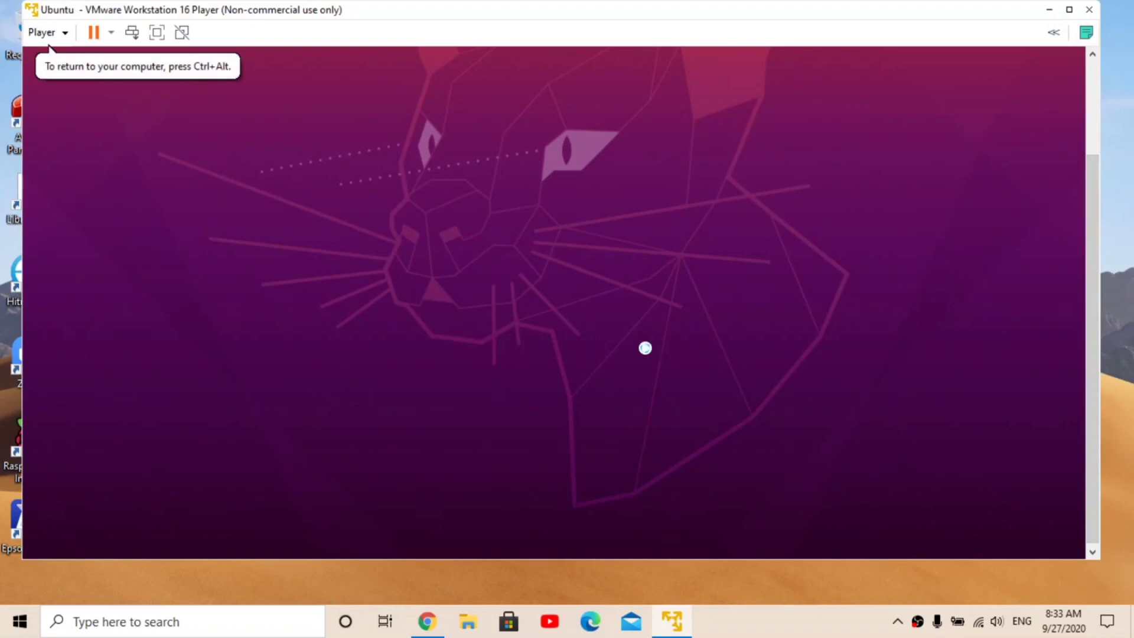
drag(1093, 357, 1092, 284)
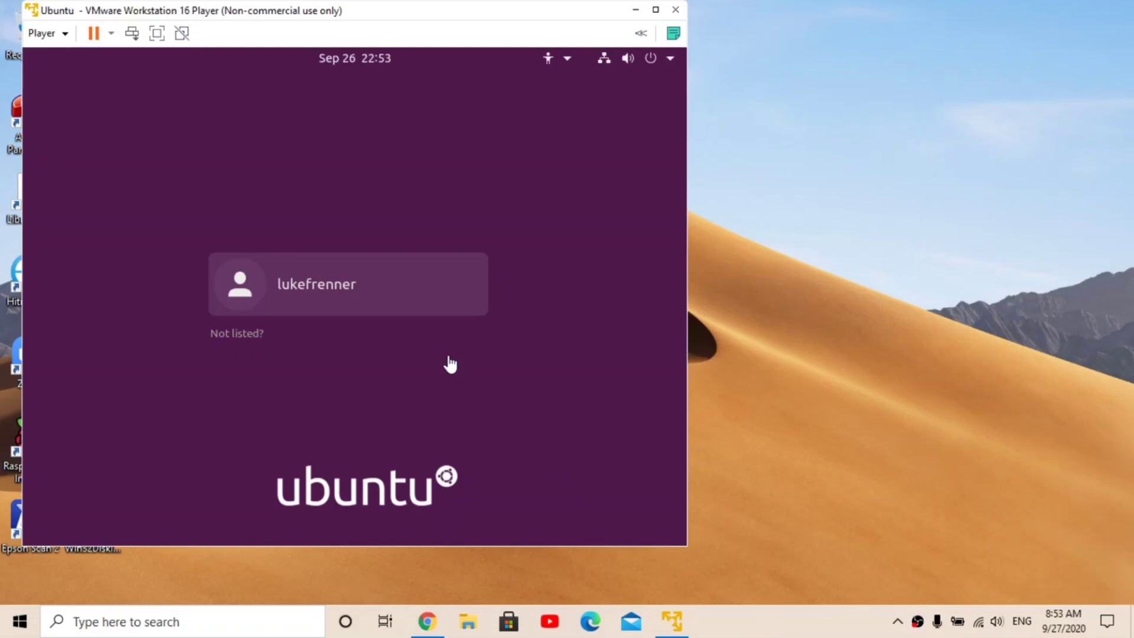
Step: Select the user account on the login screen and sign in with its password
click(371, 264)
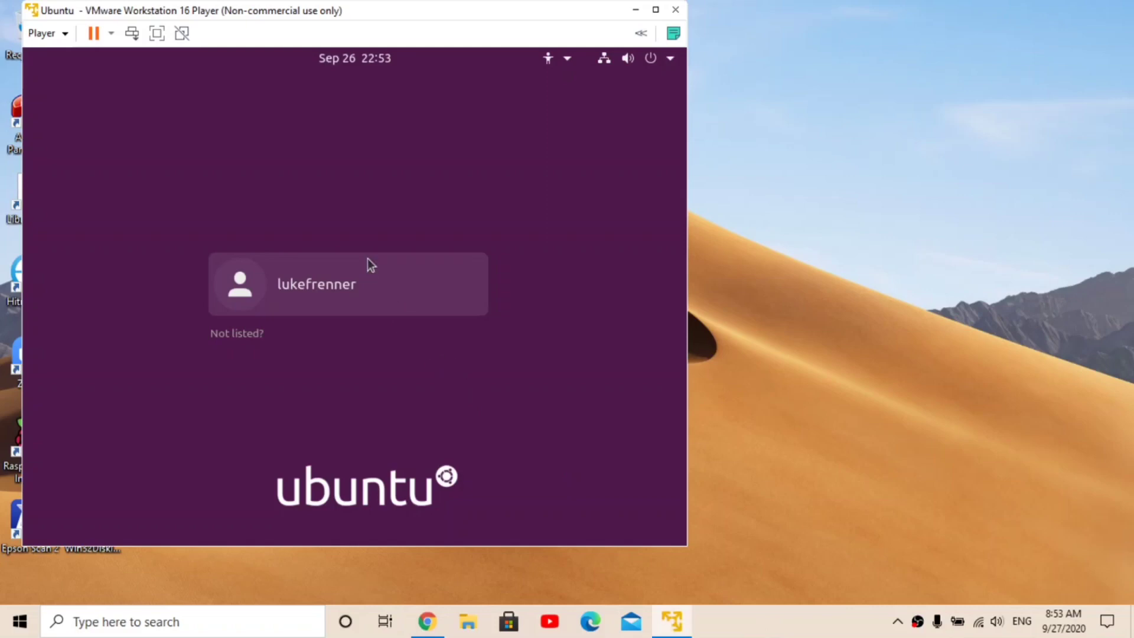
click(350, 270)
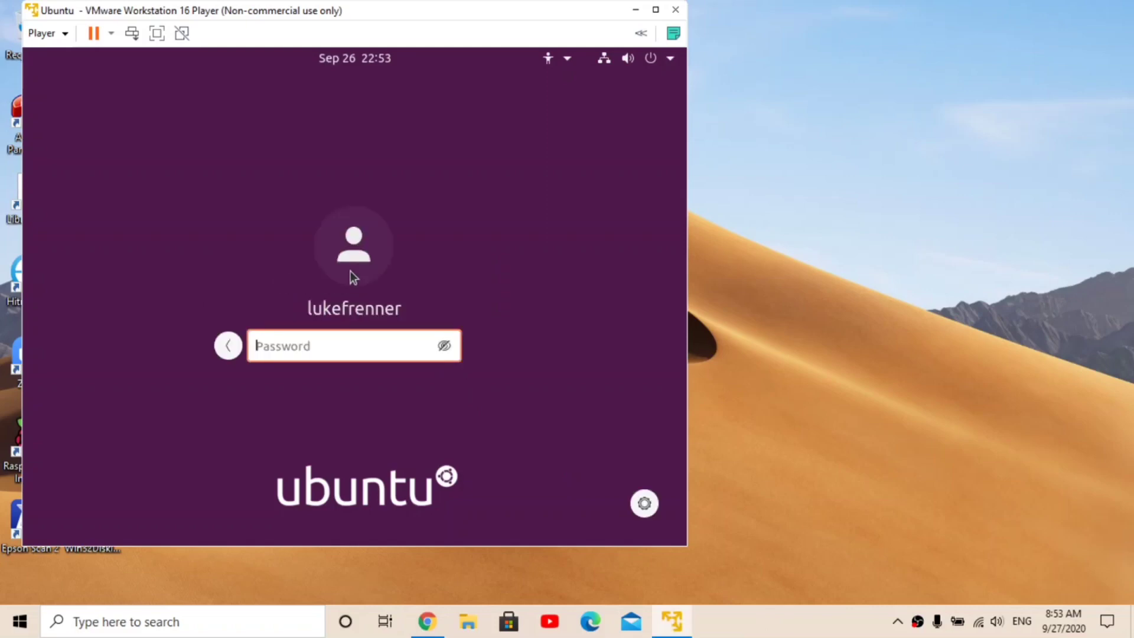
text(•••••••••••)
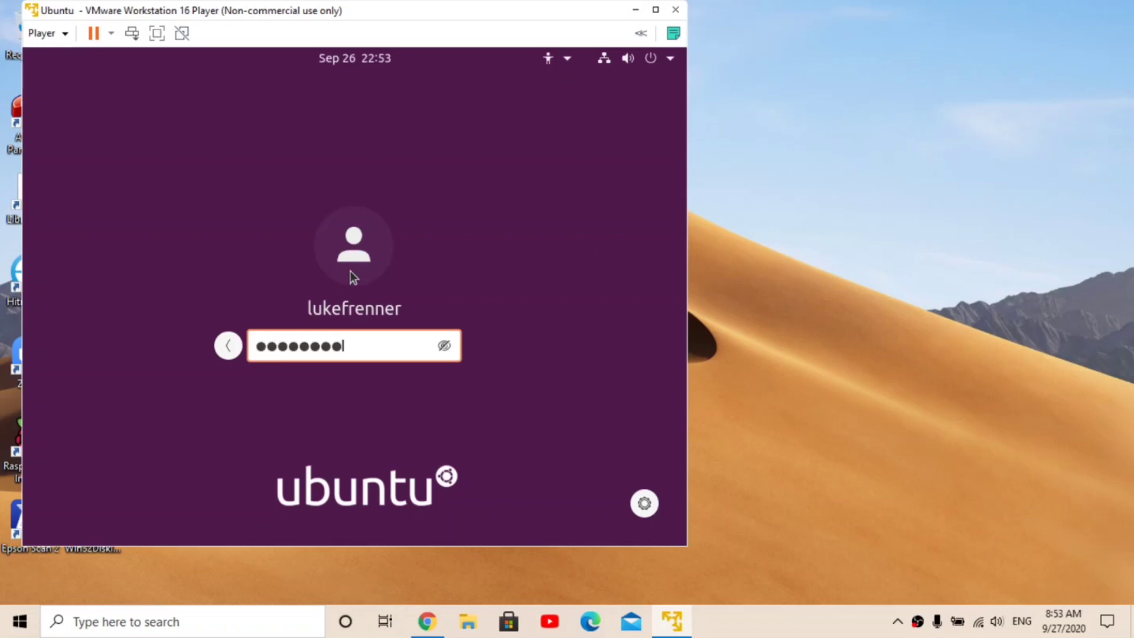
key(Return)
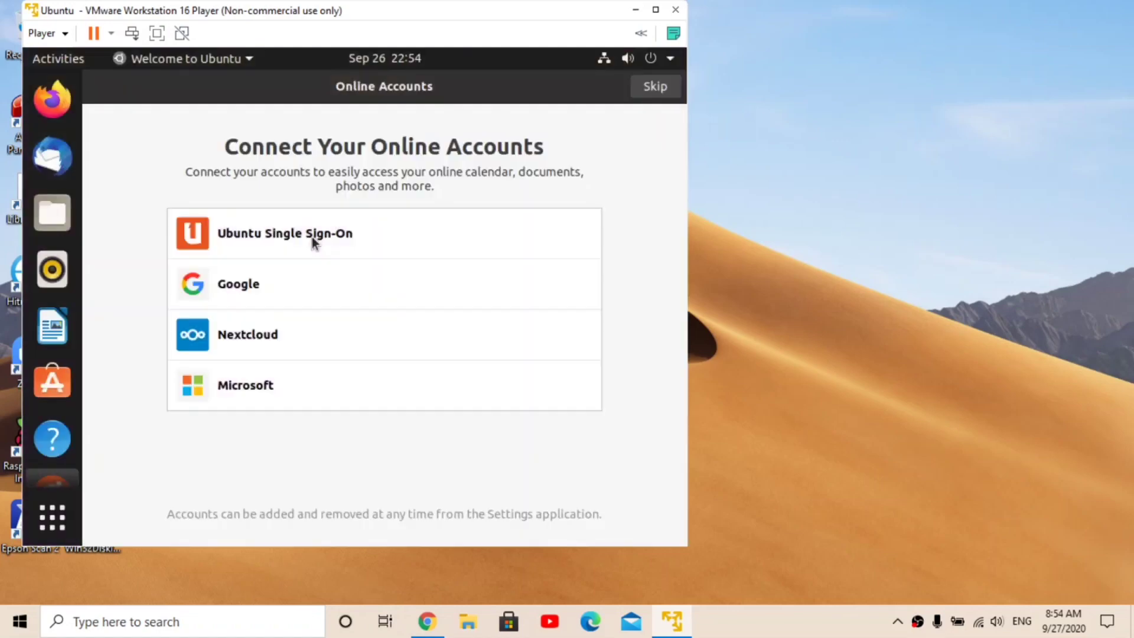
Step: Go full screen and skip online accounts, Livepatch, Help improve Ubuntu and Privacy pages
click(156, 33)
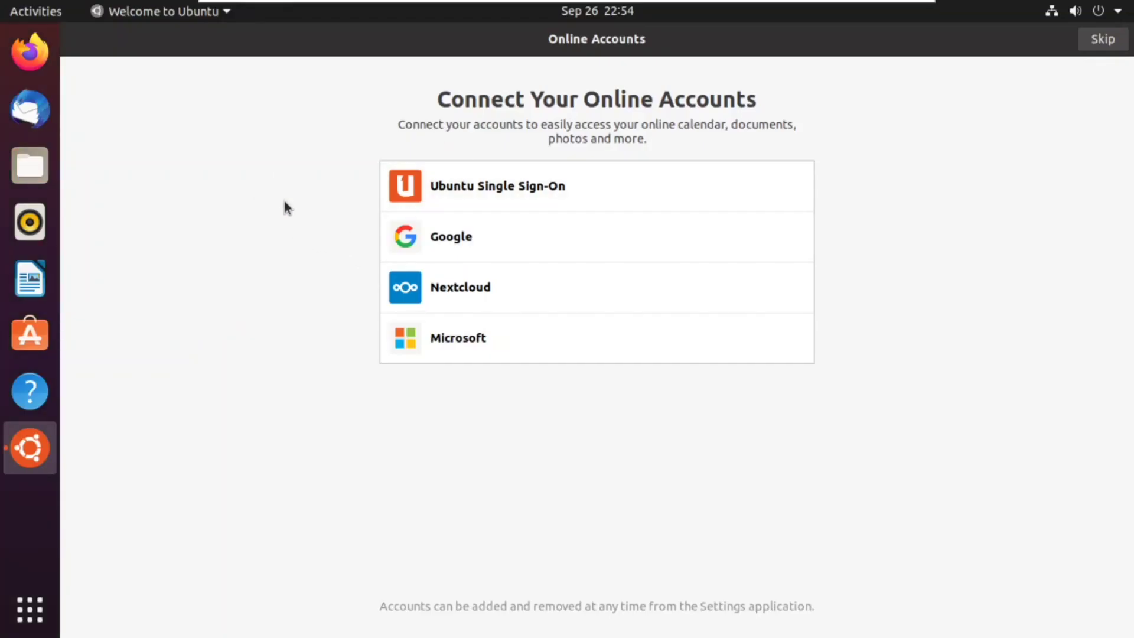
click(1101, 39)
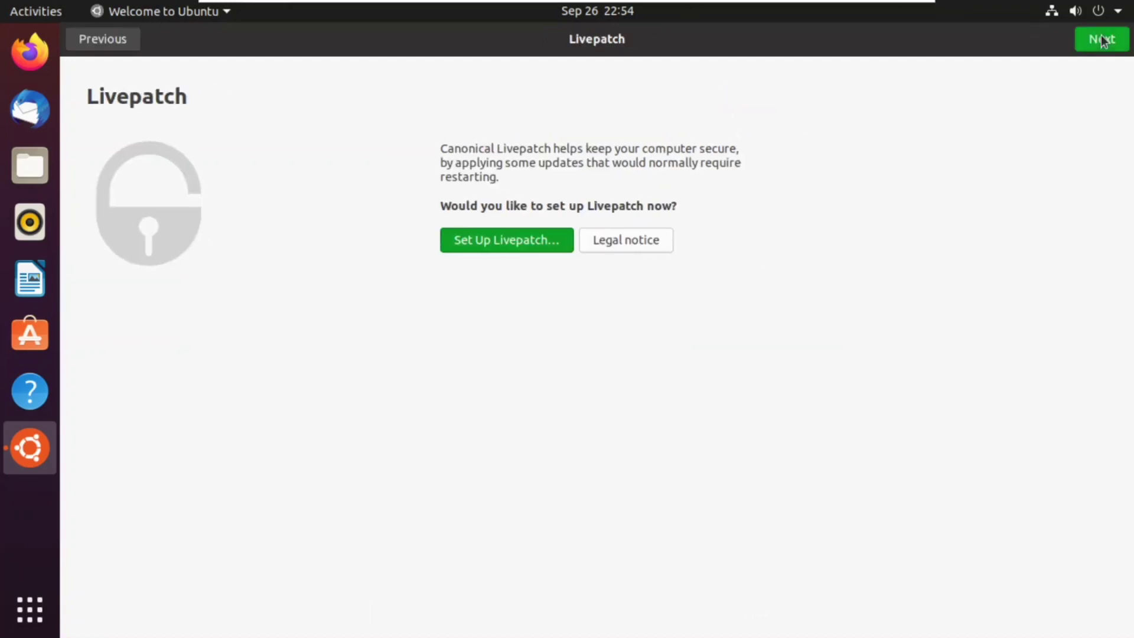
click(1102, 39)
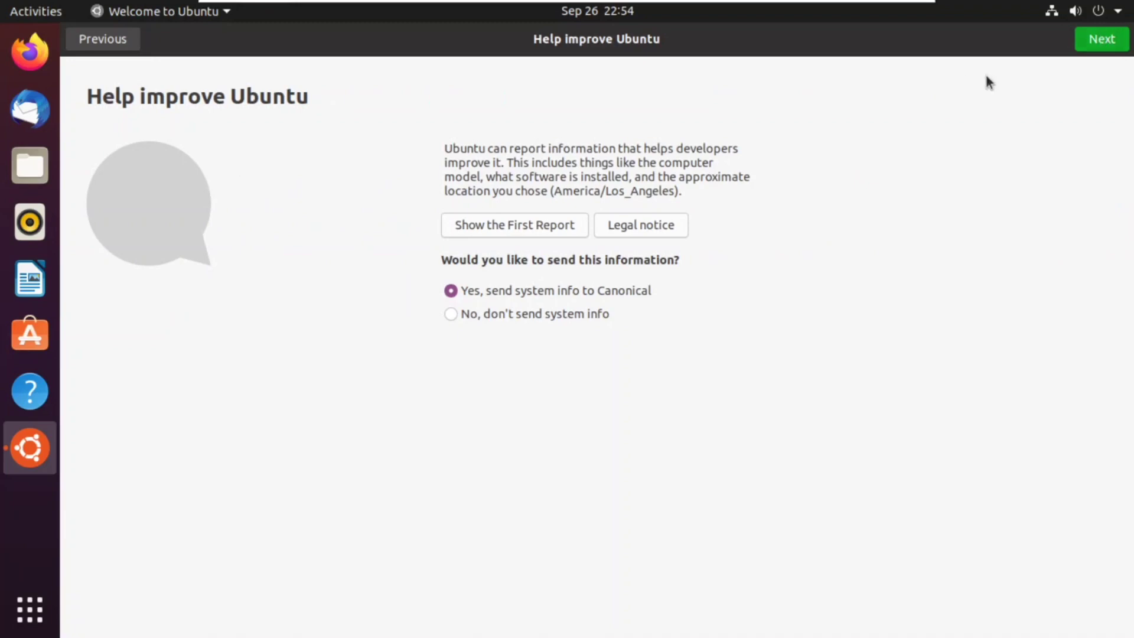
click(1104, 48)
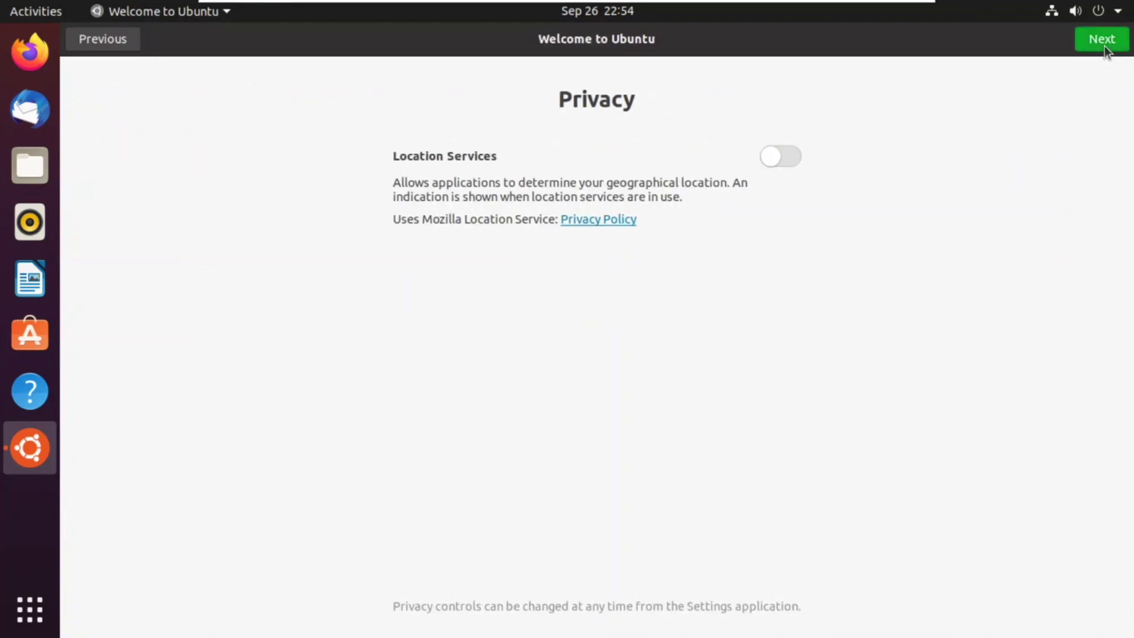
click(1101, 47)
click(1100, 46)
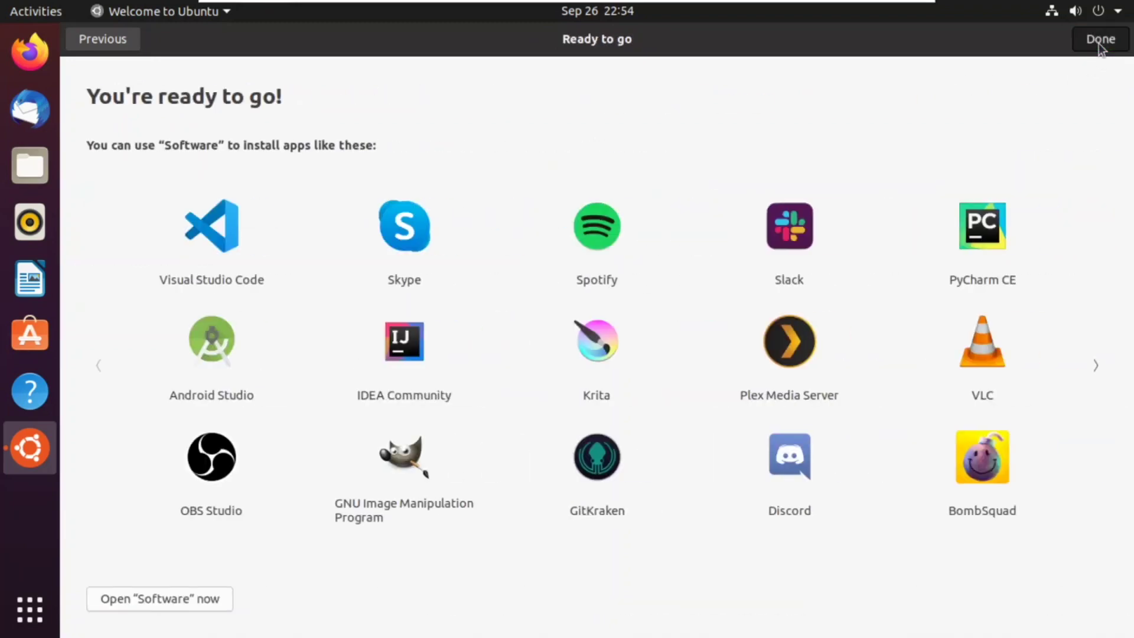
drag(308, 153, 230, 334)
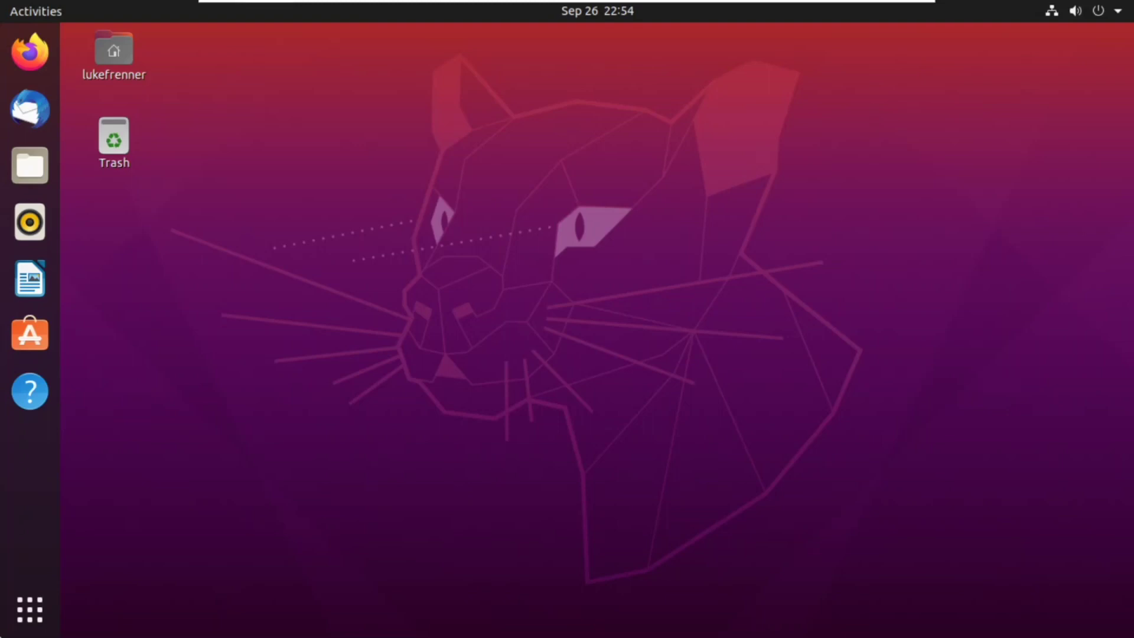
Step: Bring up the application grid briefly, then dismiss it and return to the desktop
click(46, 613)
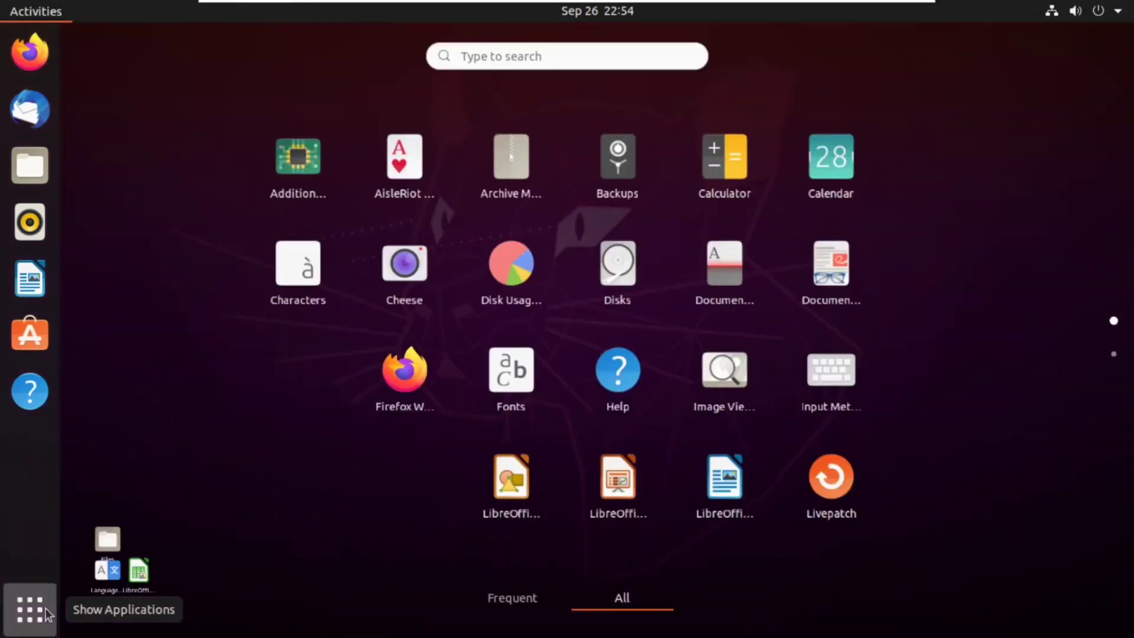
key(Escape)
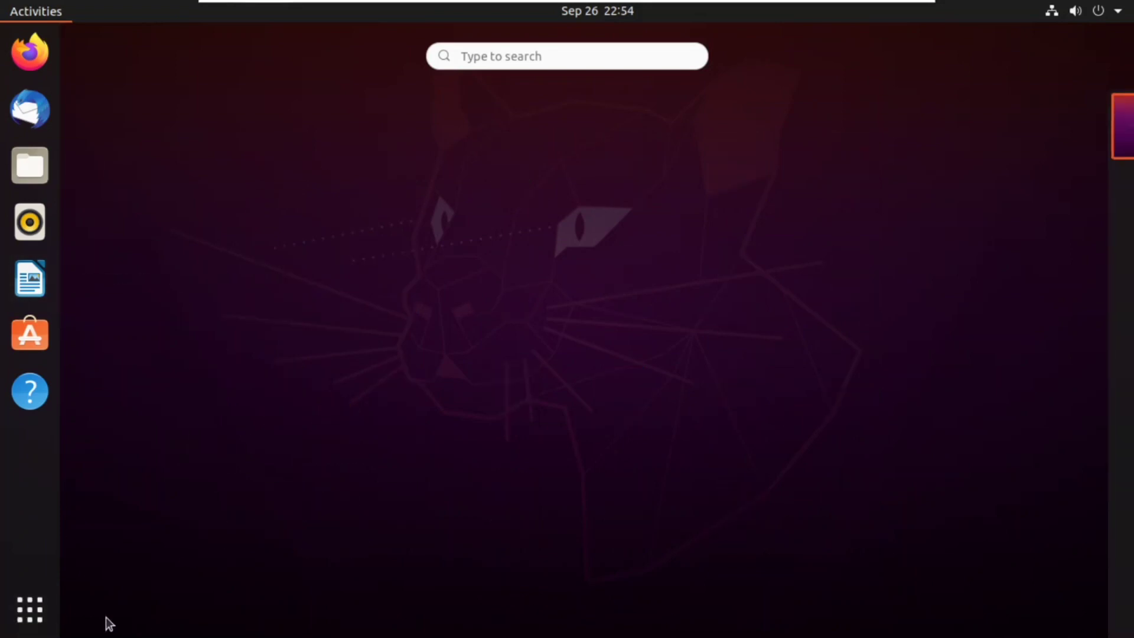
key(Escape)
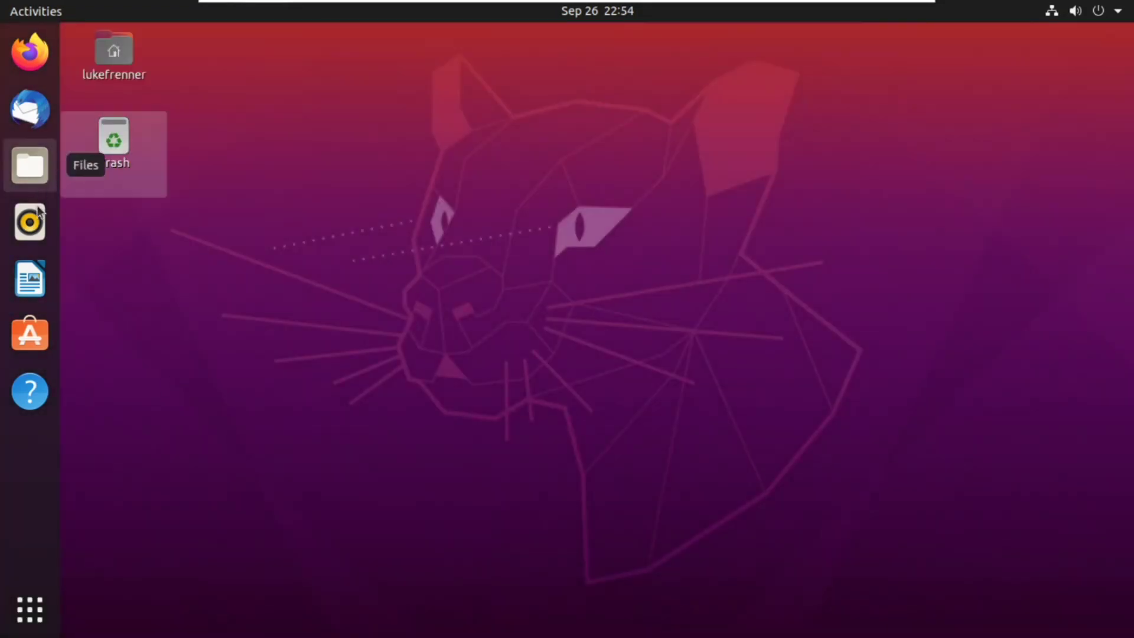
Step: Open the home folder in Files, select Music, Pictures, Public and Templates, close it, and show all applications
click(42, 155)
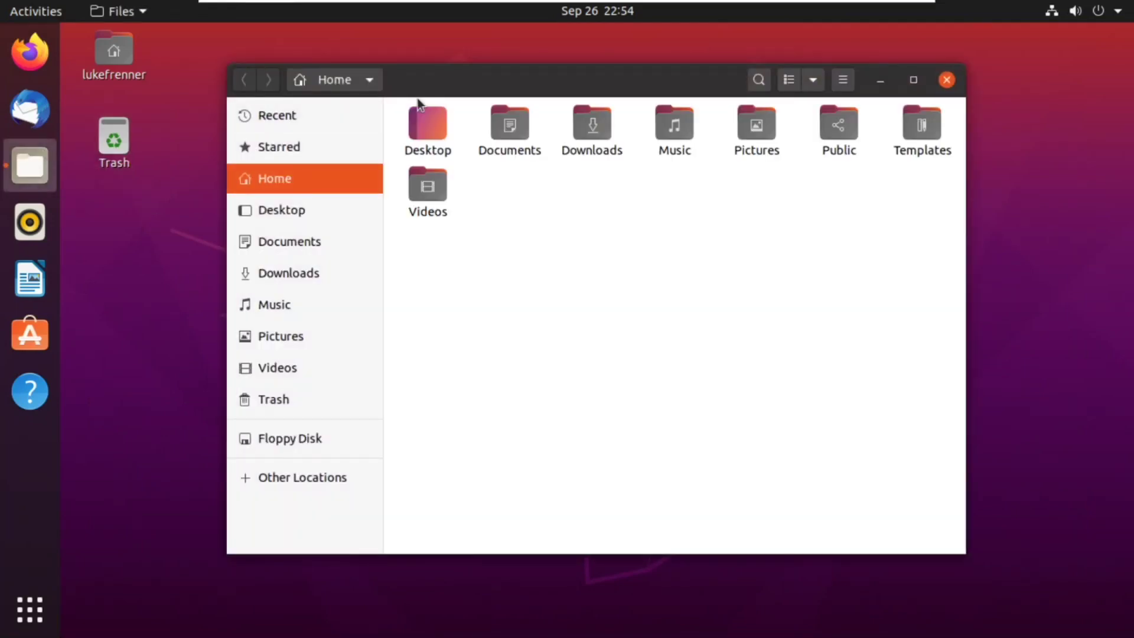
mouse_move(417, 99)
mouse_down()
mouse_move(544, 126)
mouse_move(424, 98)
mouse_up()
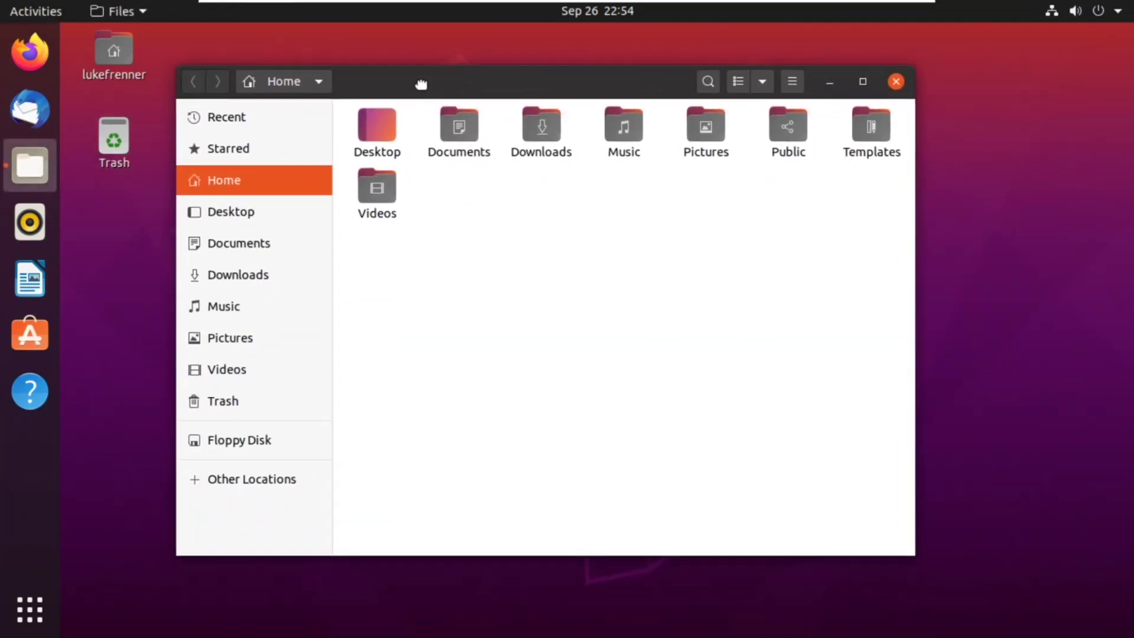
drag(643, 261, 751, 188)
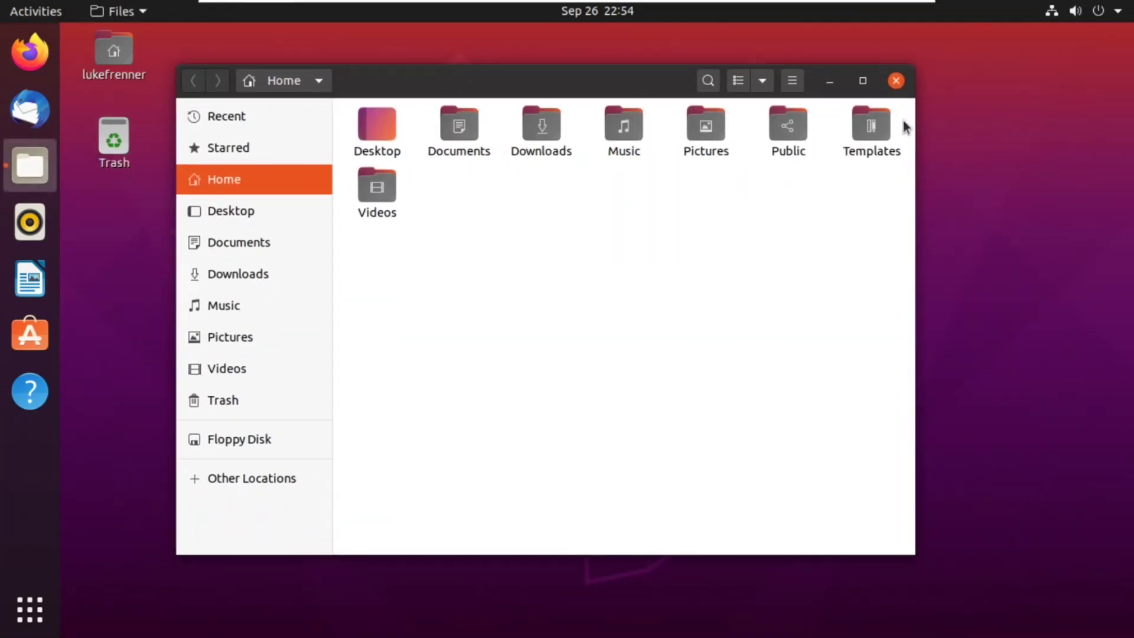
drag(902, 121, 631, 177)
click(895, 80)
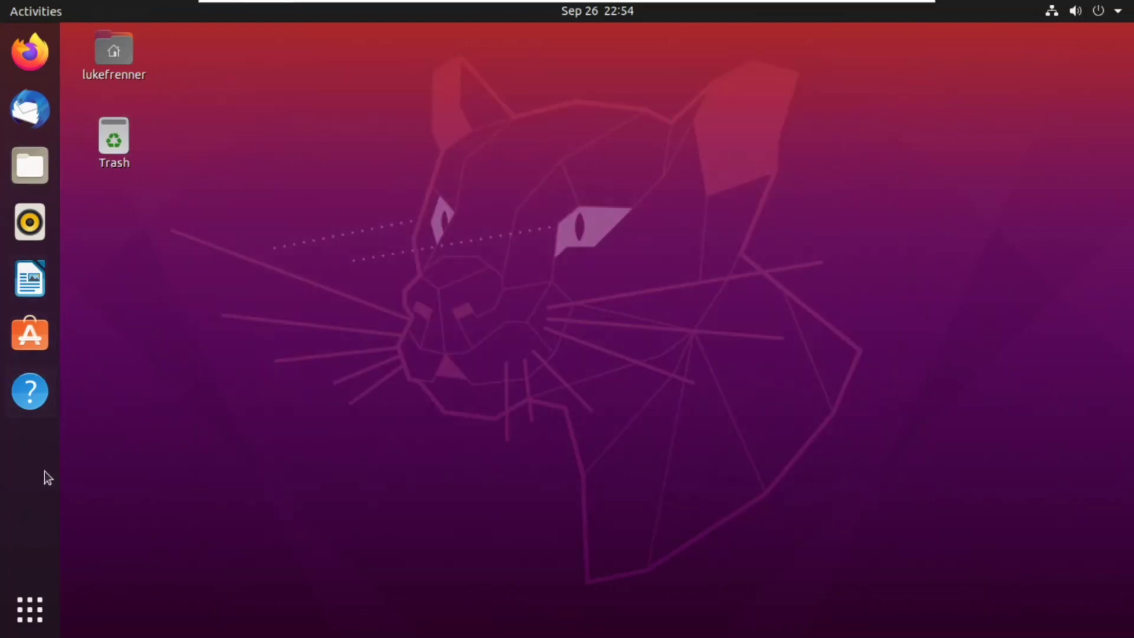
click(29, 610)
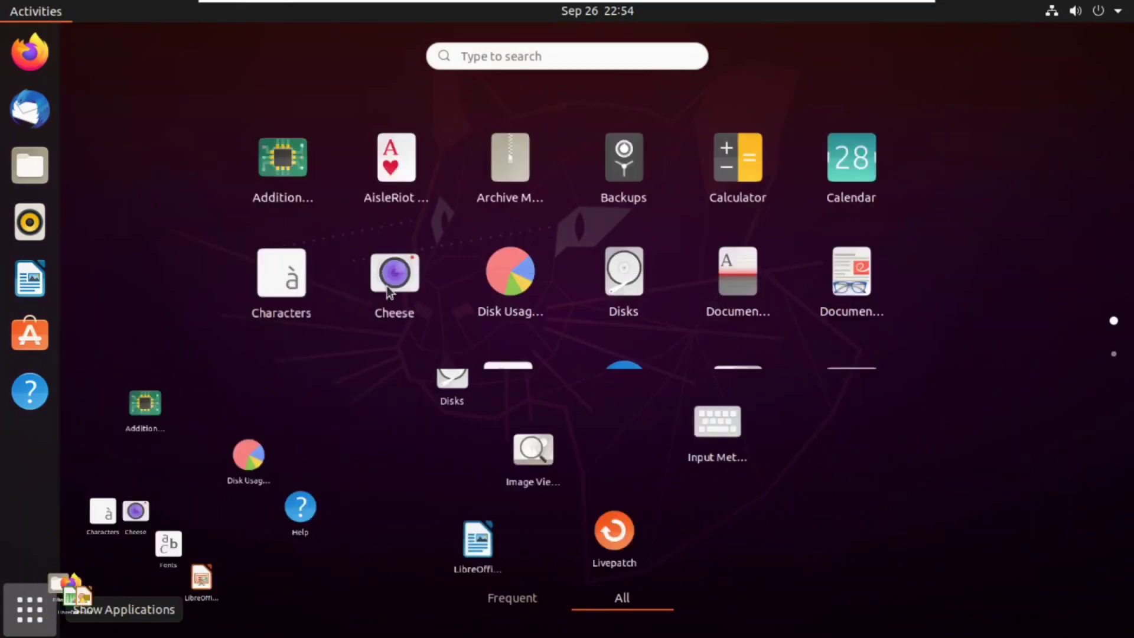
Step: Search the app grid for the terminal and launch Terminal
click(496, 55)
text(telm)
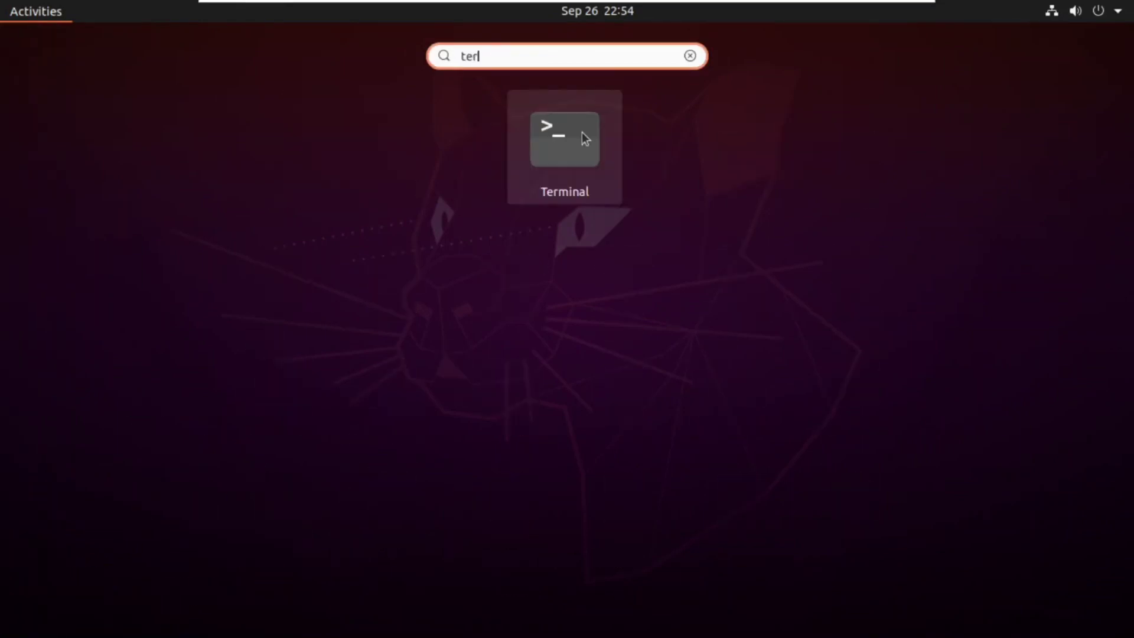
click(597, 143)
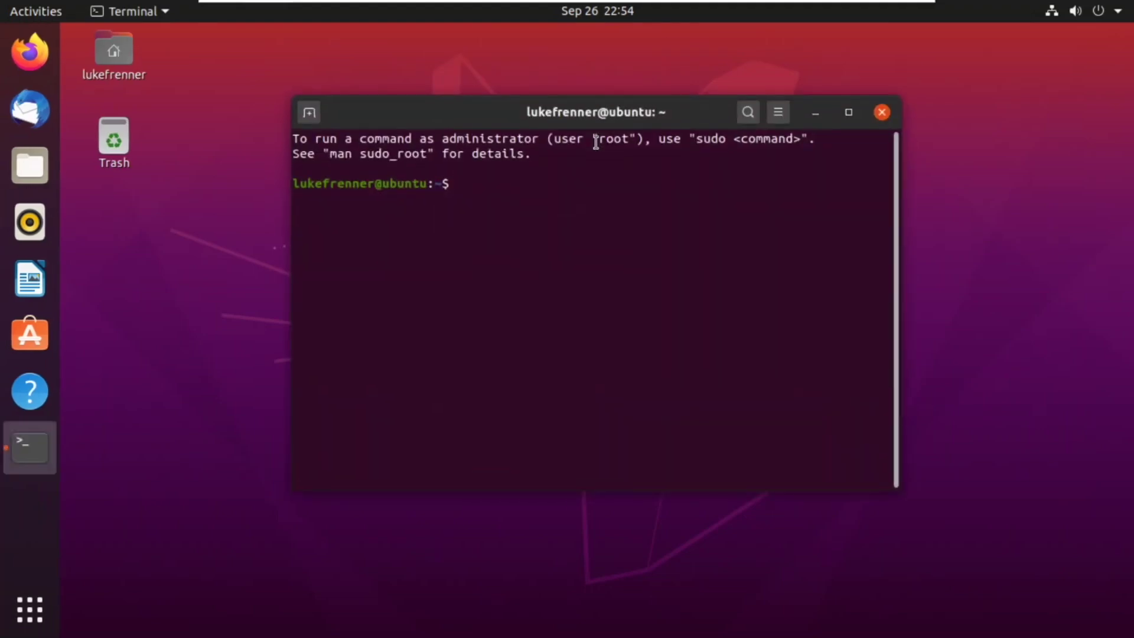
Step: Run sudo apt update with the administrator password, then close the terminal after 172 upgradable packages are reported
text(apt update)
key(Return)
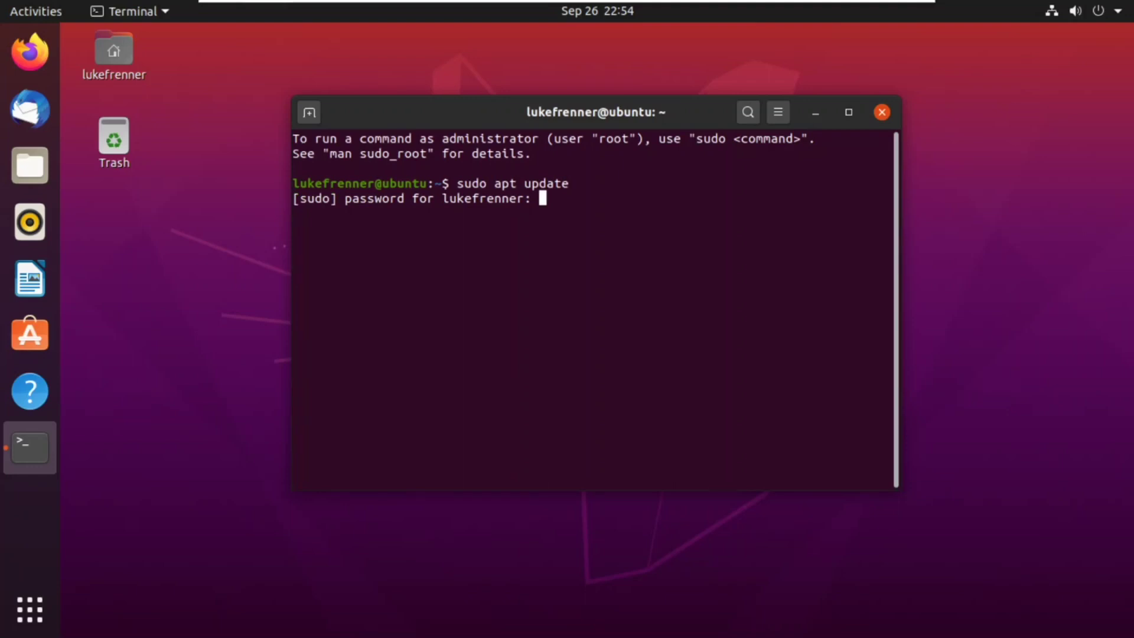
key(Return)
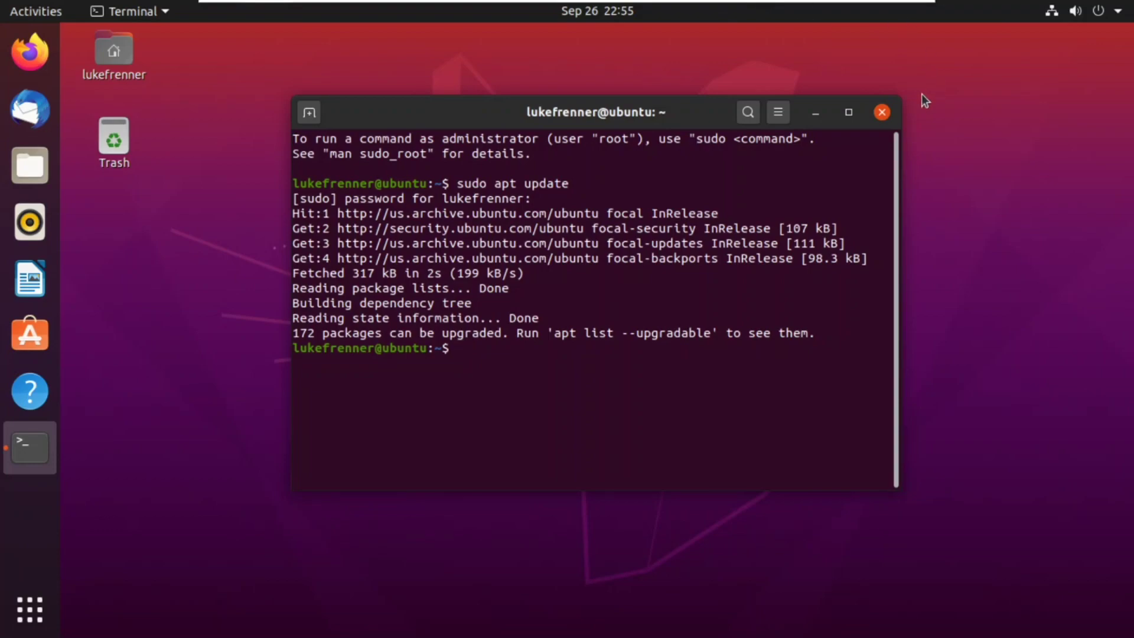
click(882, 113)
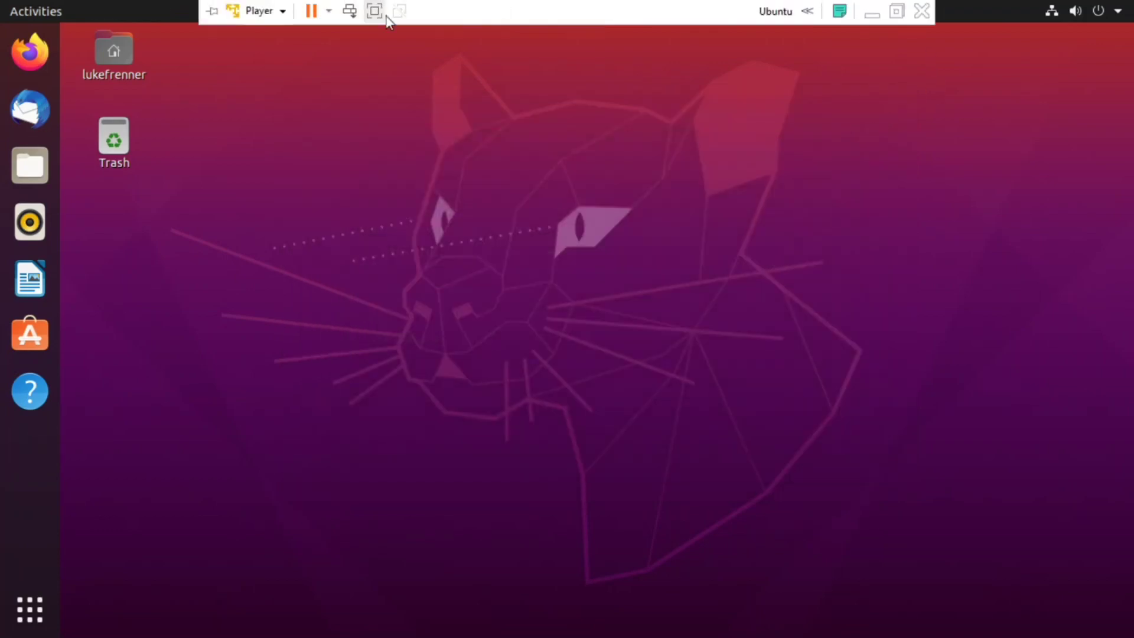
Step: Take the VM out of full screen, minimize and restore it, then return it to full screen
click(373, 15)
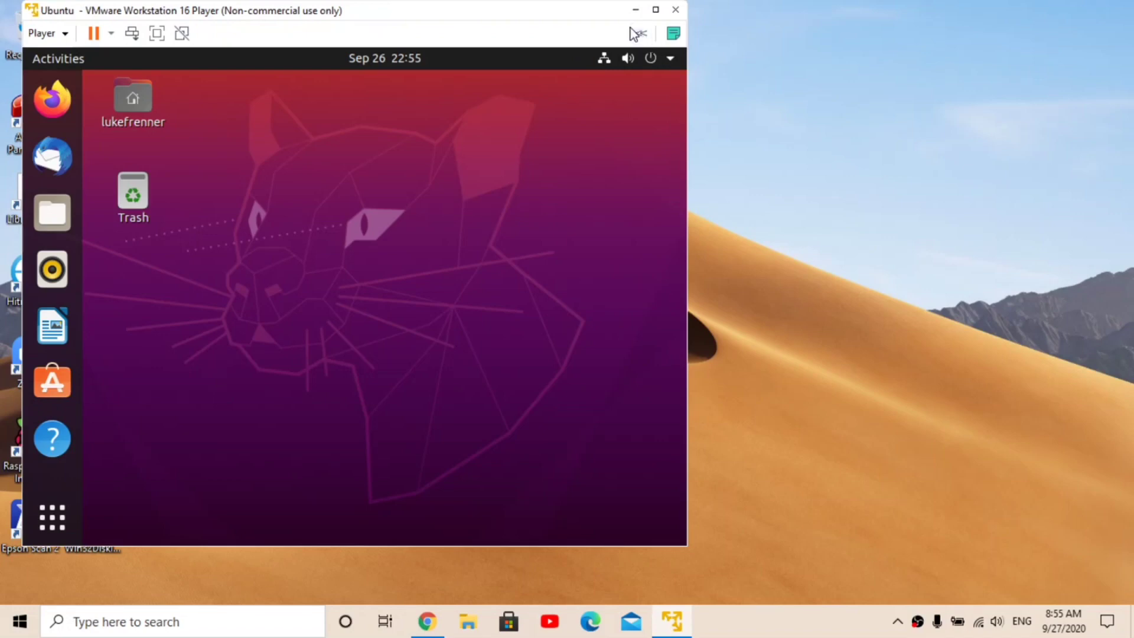
click(635, 9)
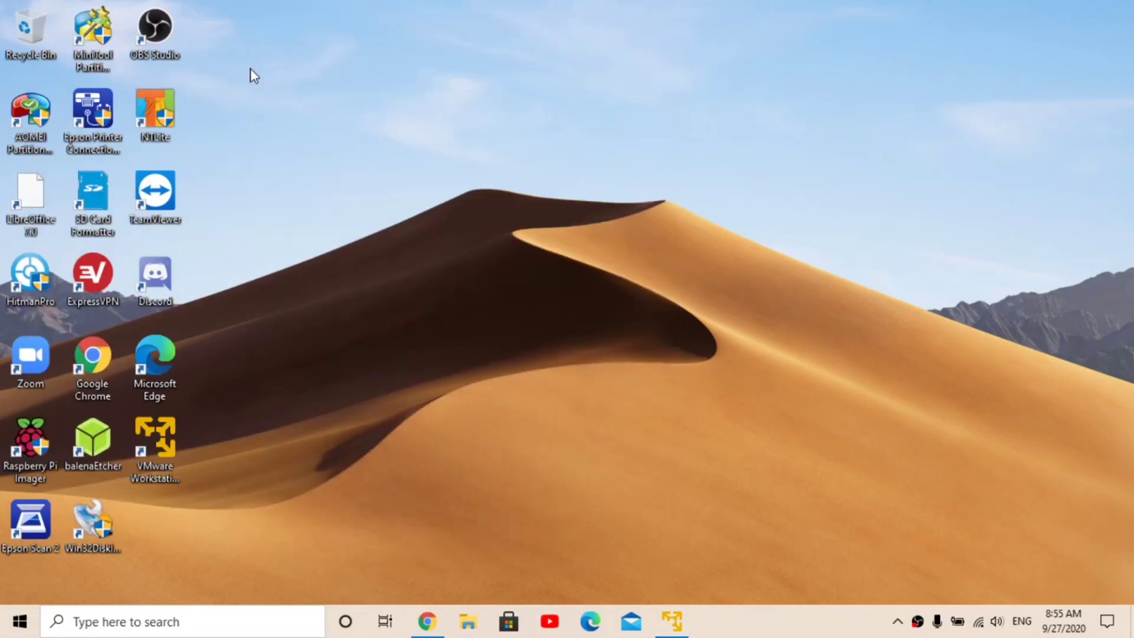
click(689, 628)
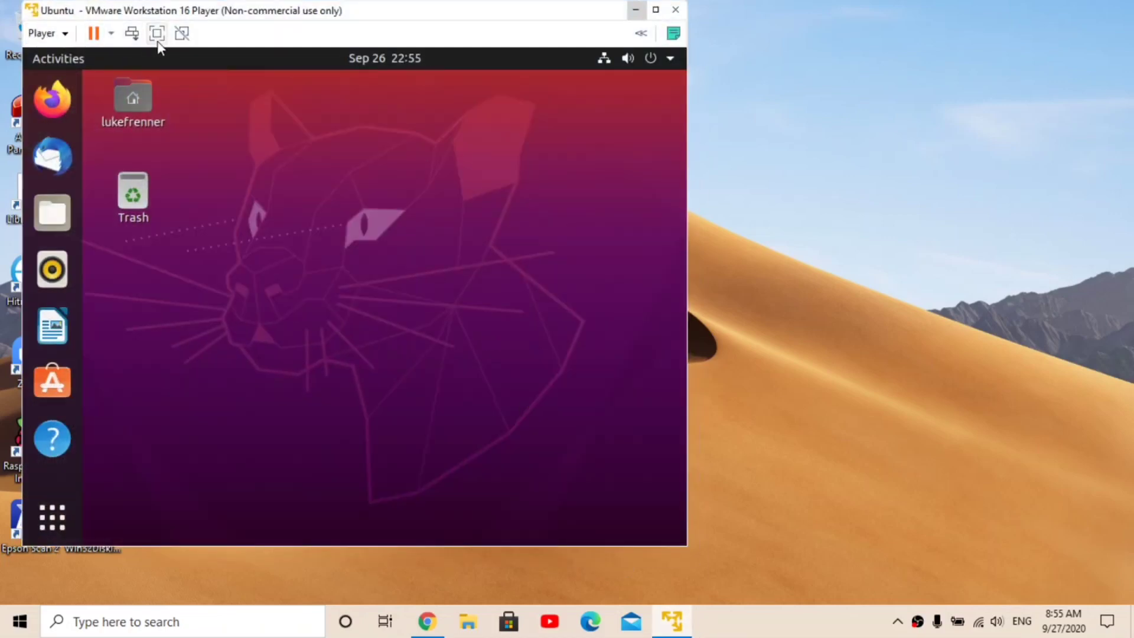
click(158, 37)
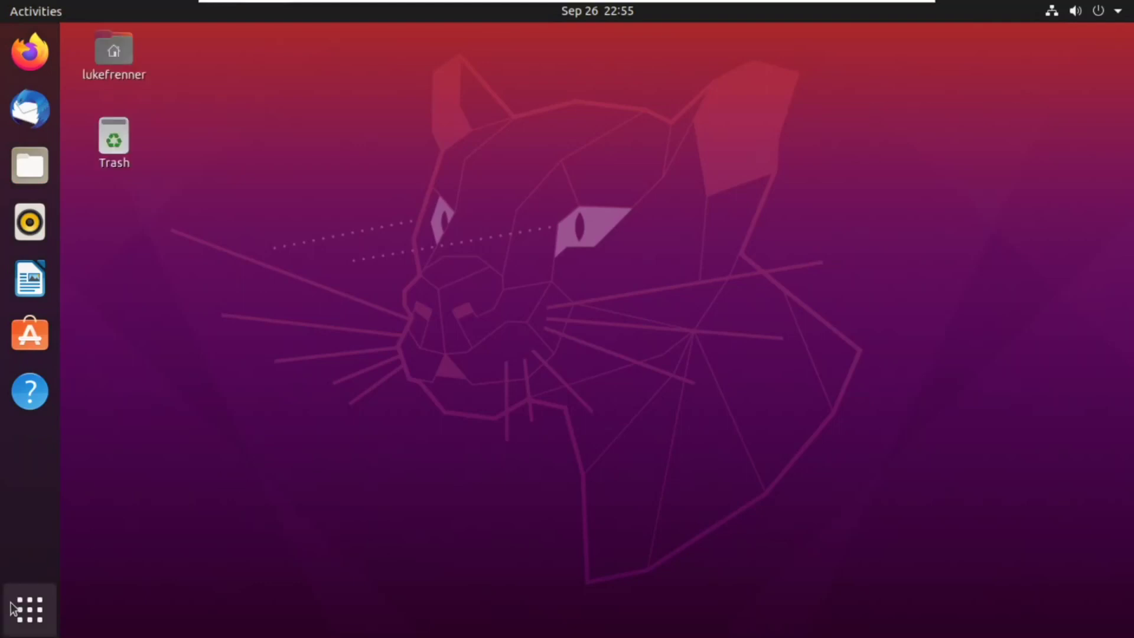
Step: Dismiss the application grid and launch Ubuntu Software from the dock
click(13, 609)
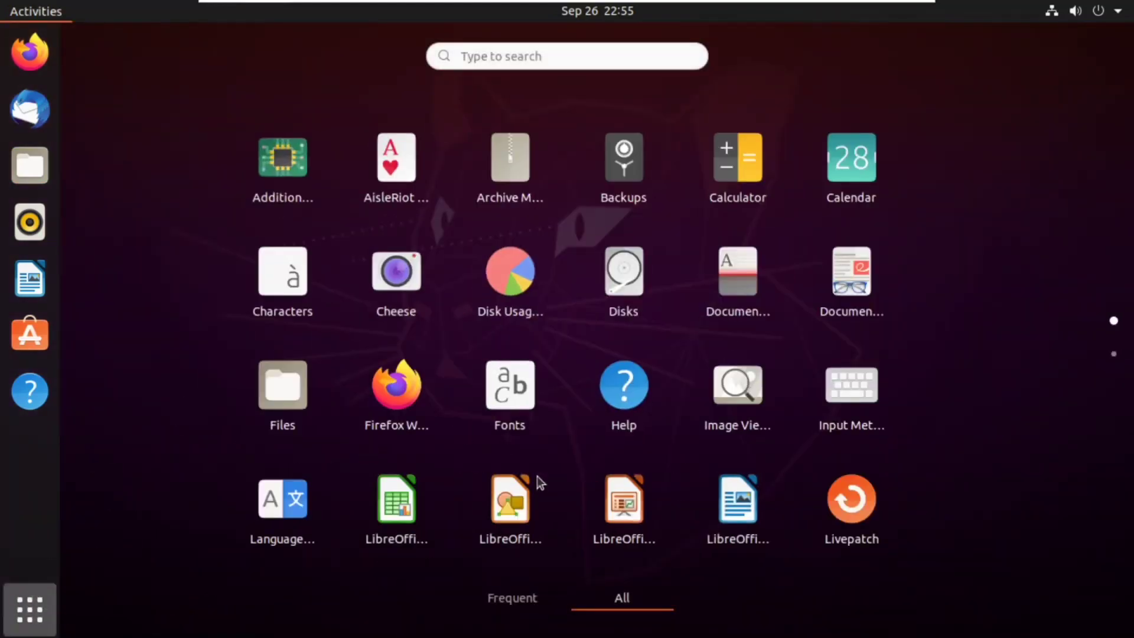
click(48, 609)
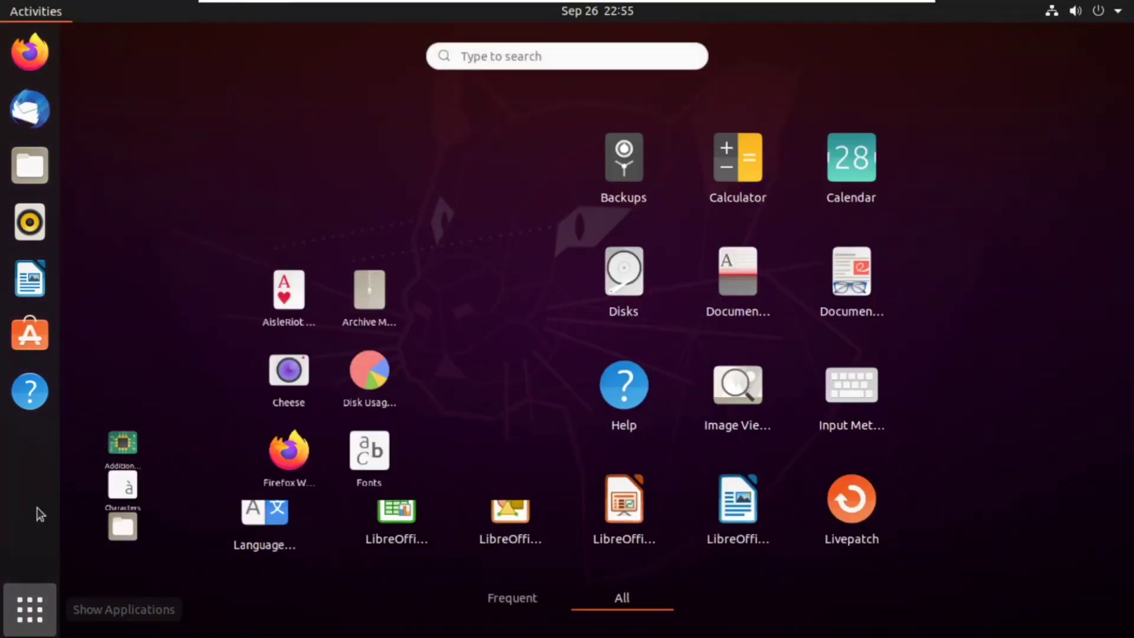
click(32, 353)
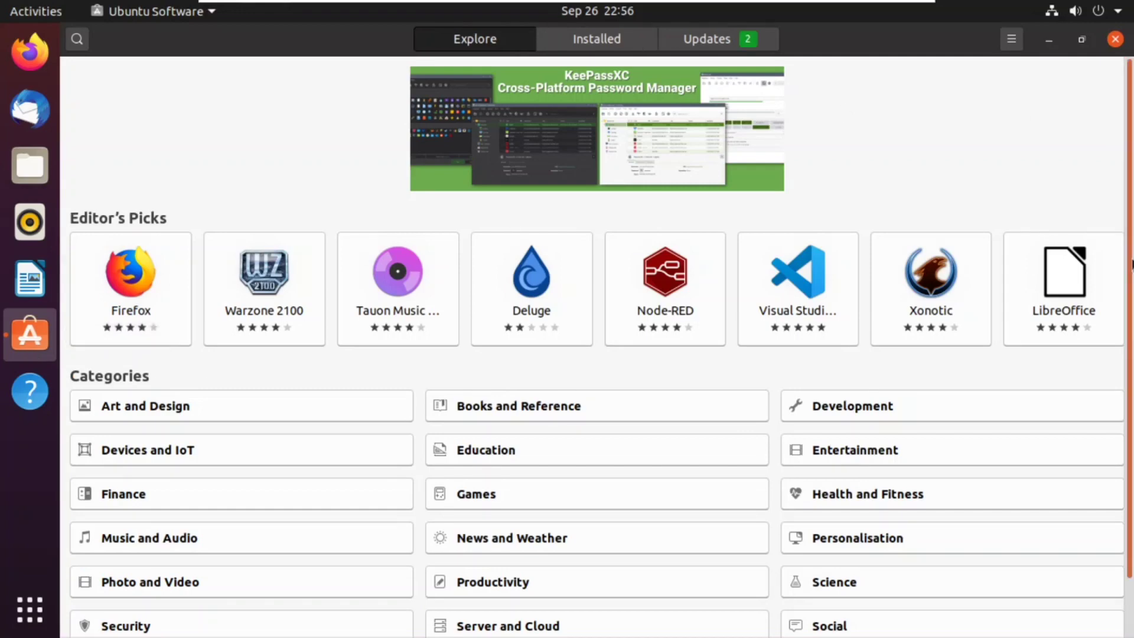
Step: Scroll the Explore page and check the Installed list before returning to Explore
scroll(596, 347, down, 2)
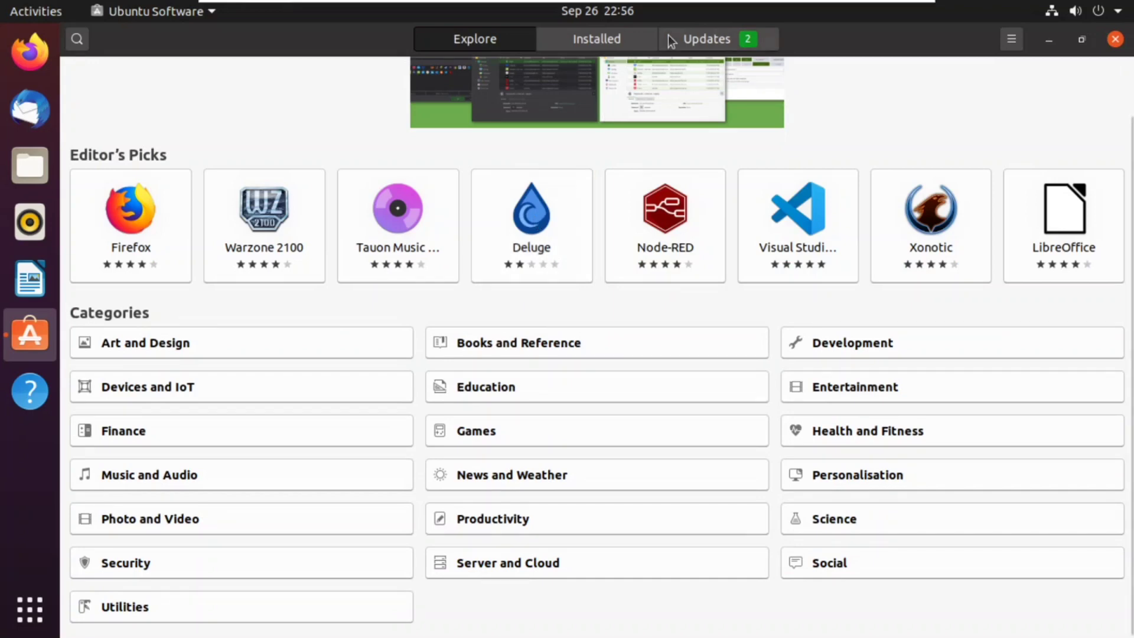
click(626, 38)
click(491, 29)
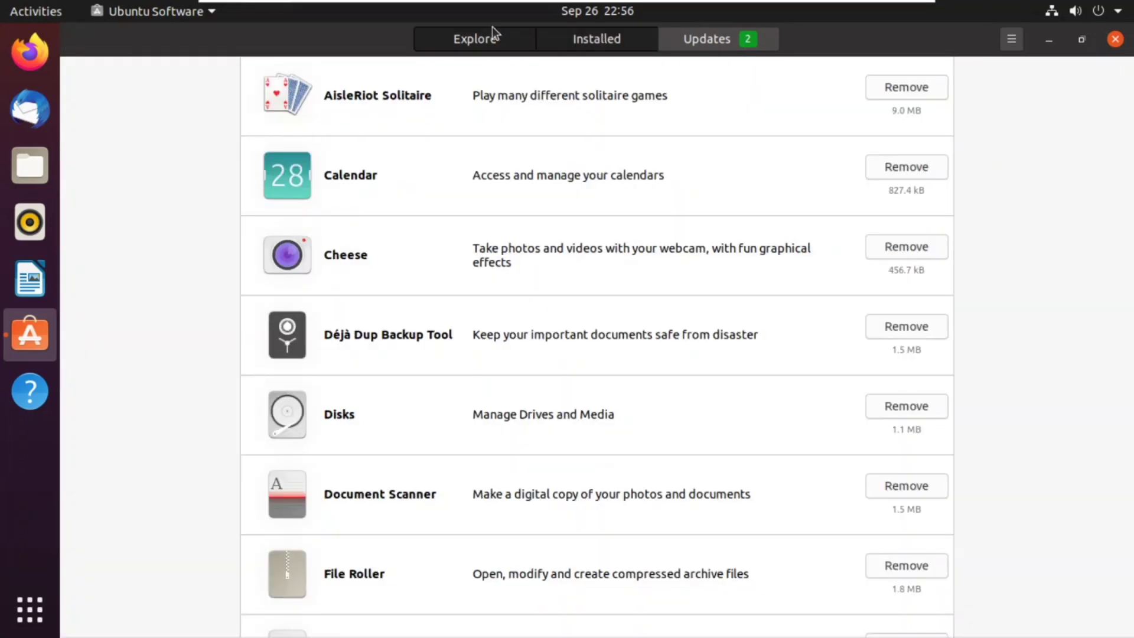
Step: Search for 'spotify' and open the Spotify app's details page
click(77, 38)
text(spo)
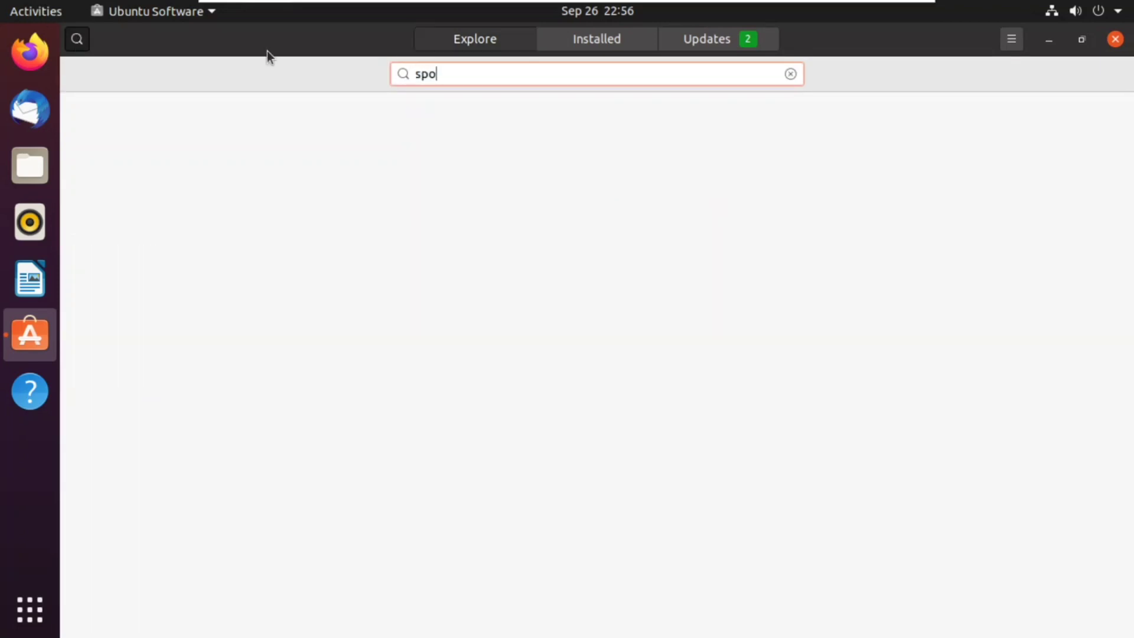
text(tif)
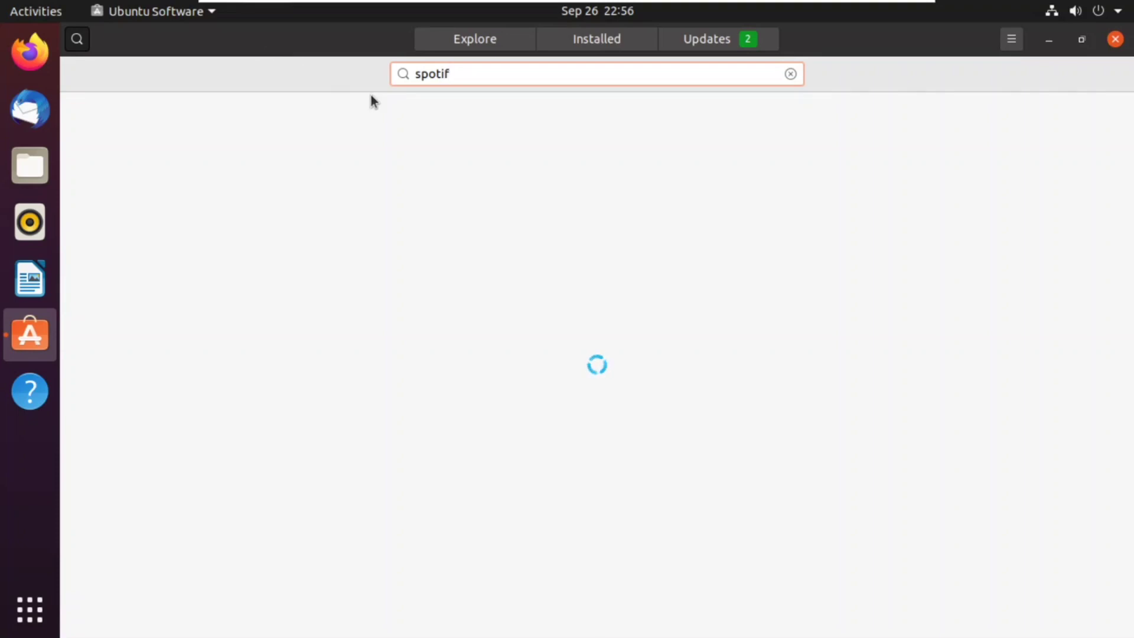
text(y)
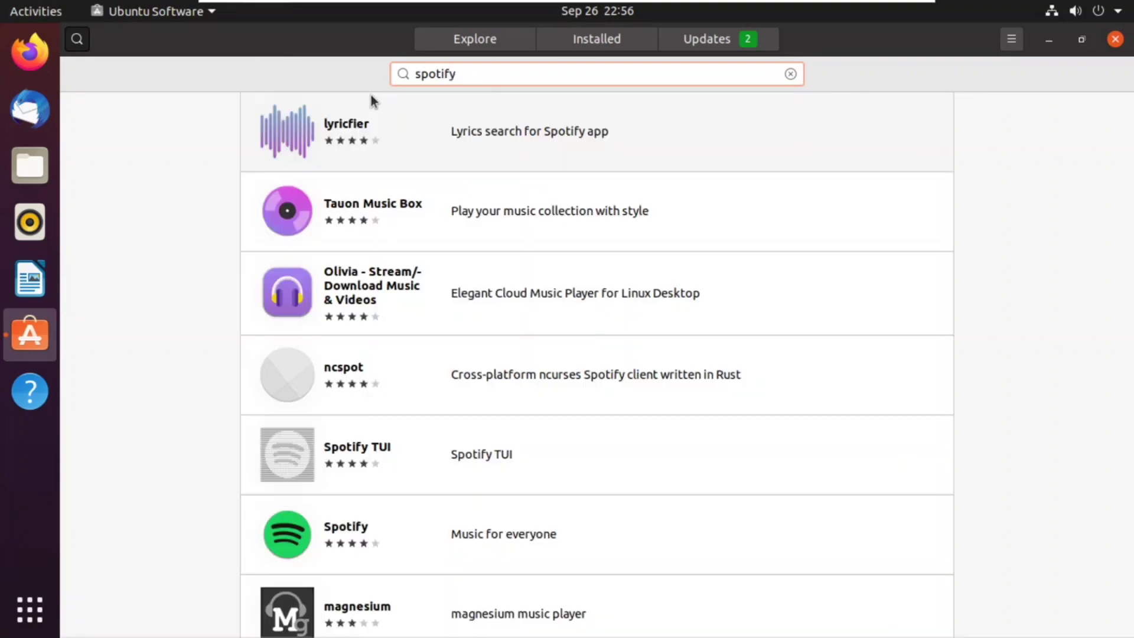
click(303, 537)
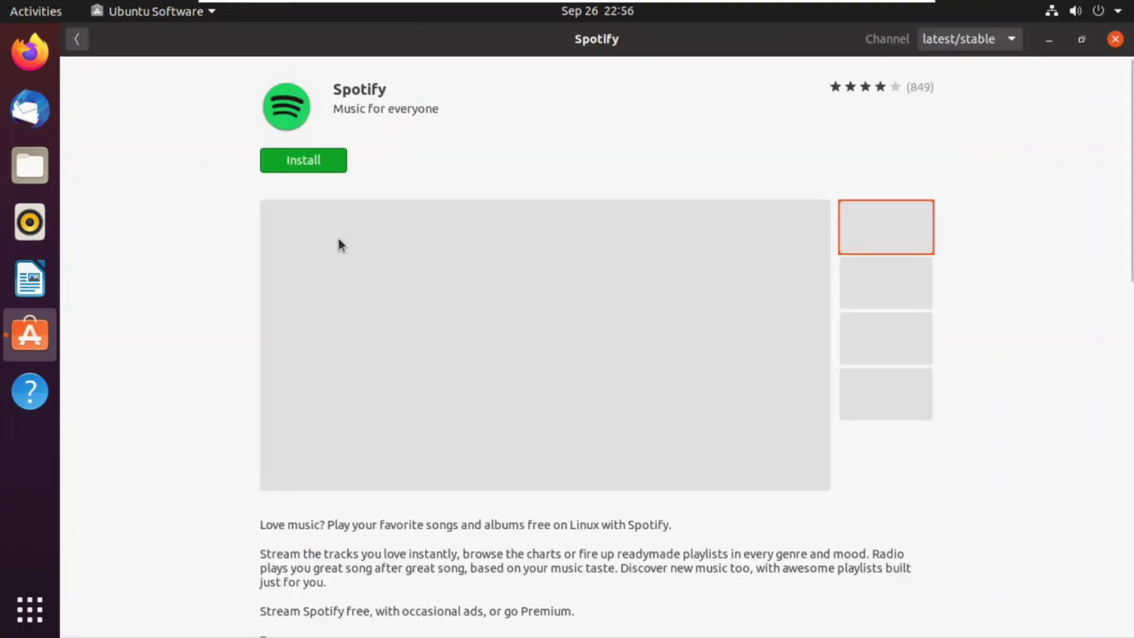
Step: Install Spotify, authorising with the account password, then minimize Ubuntu Software
click(318, 162)
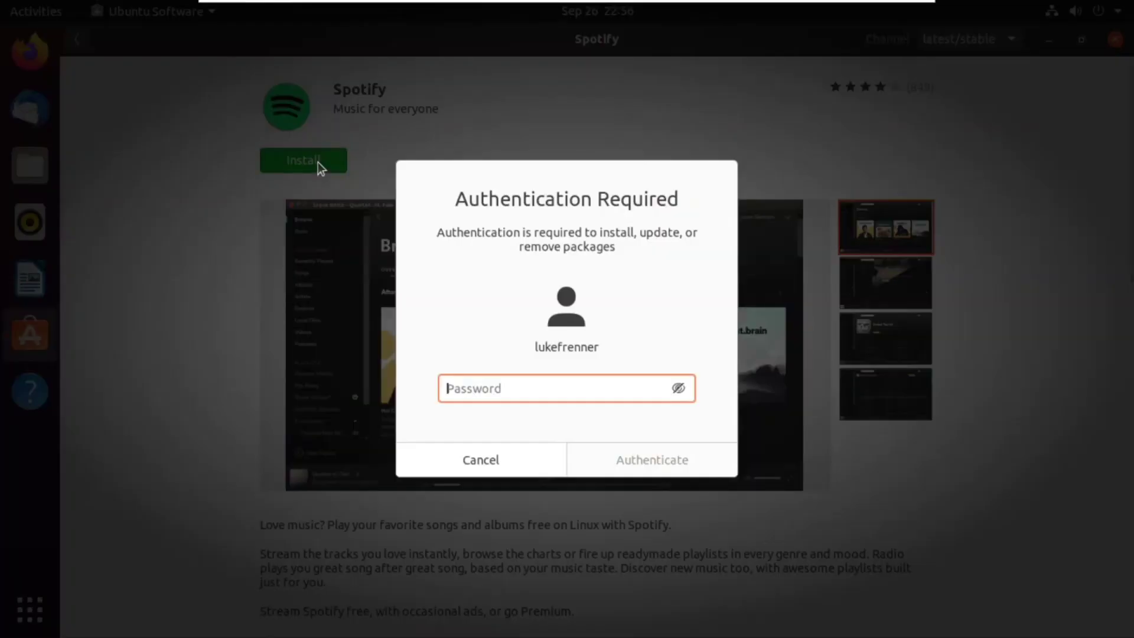
text(••••••••••)
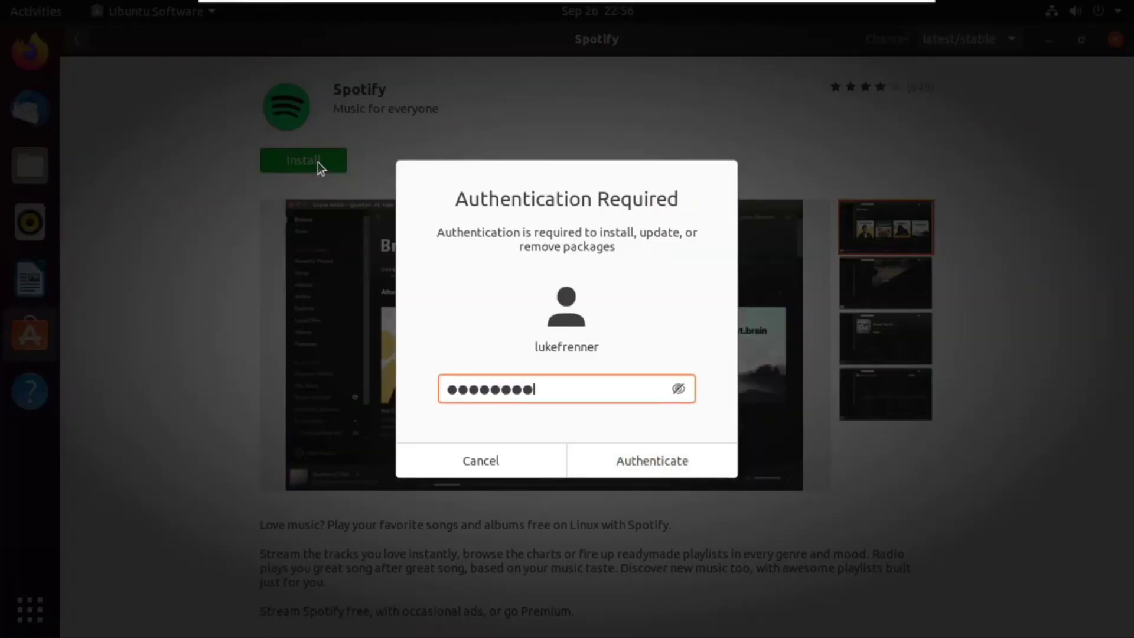
key(Return)
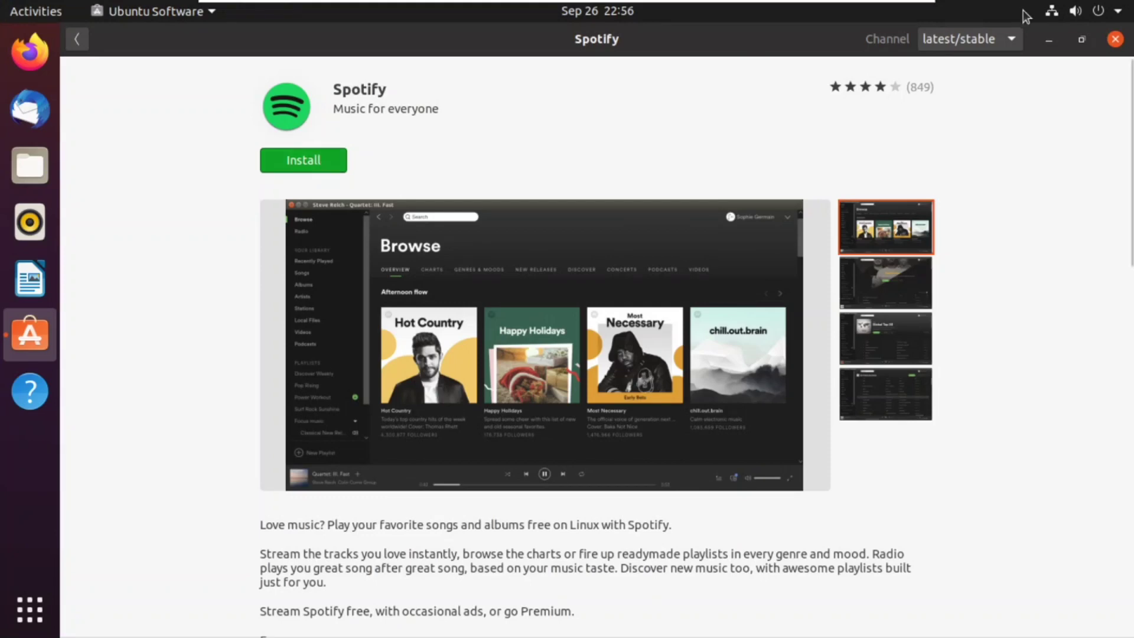
click(1046, 40)
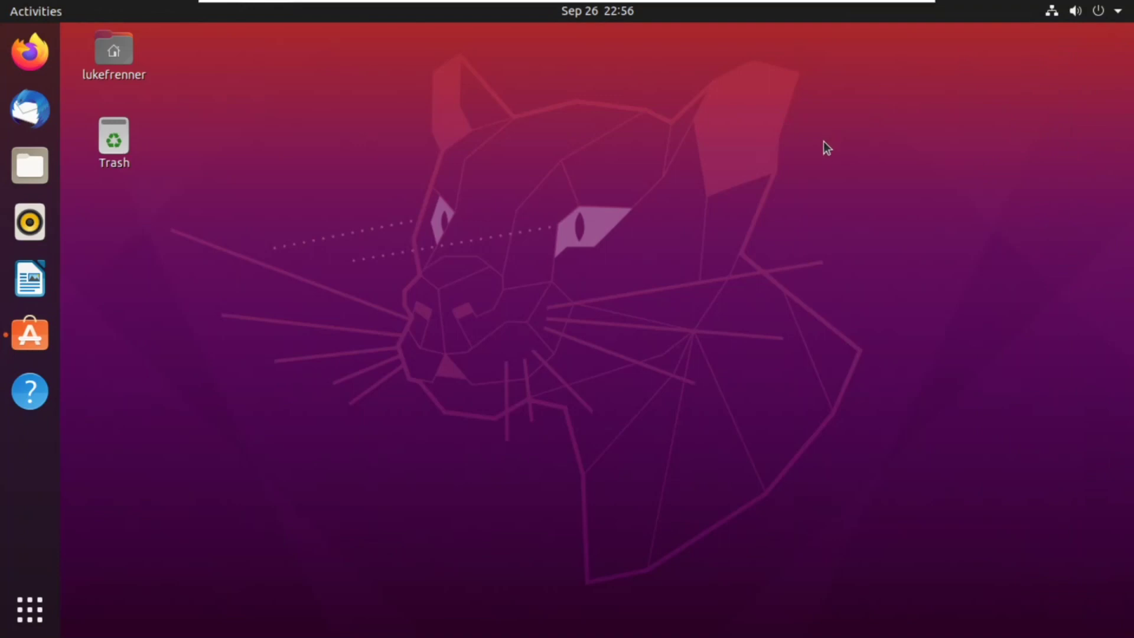